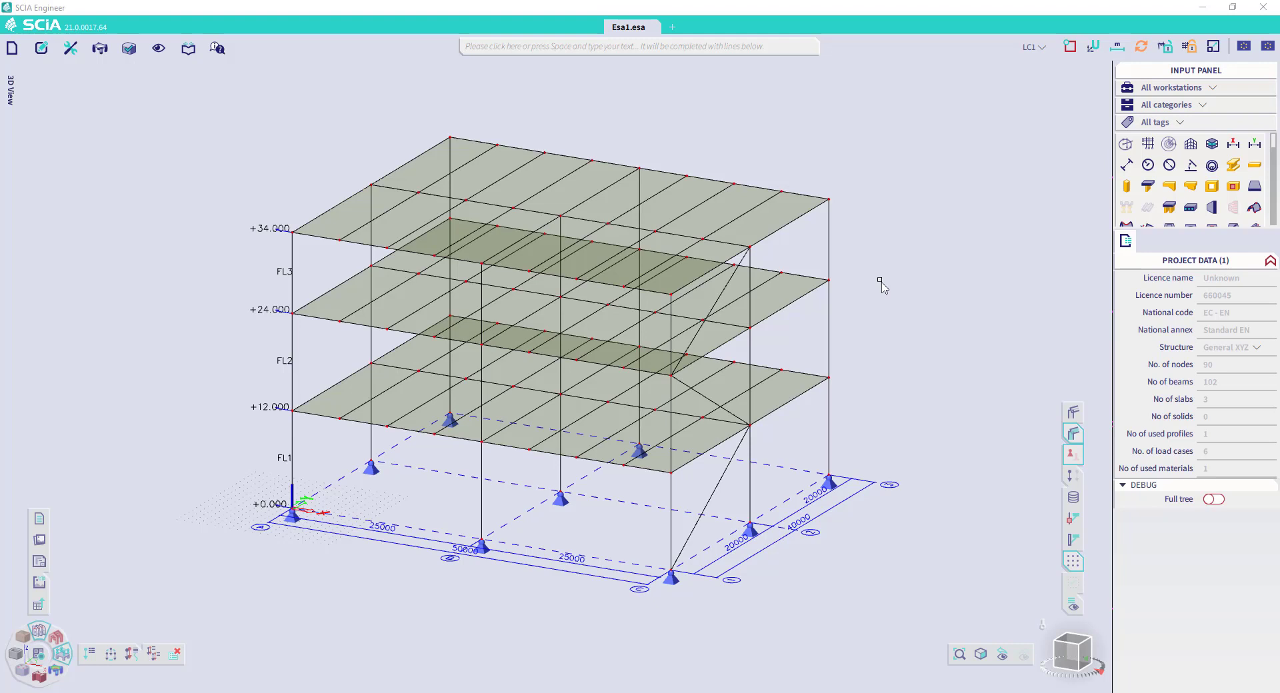
Step: Show the point load tools of the Loads workstation and make LC2 - Other permanent load the active load case
left_click(1214, 92)
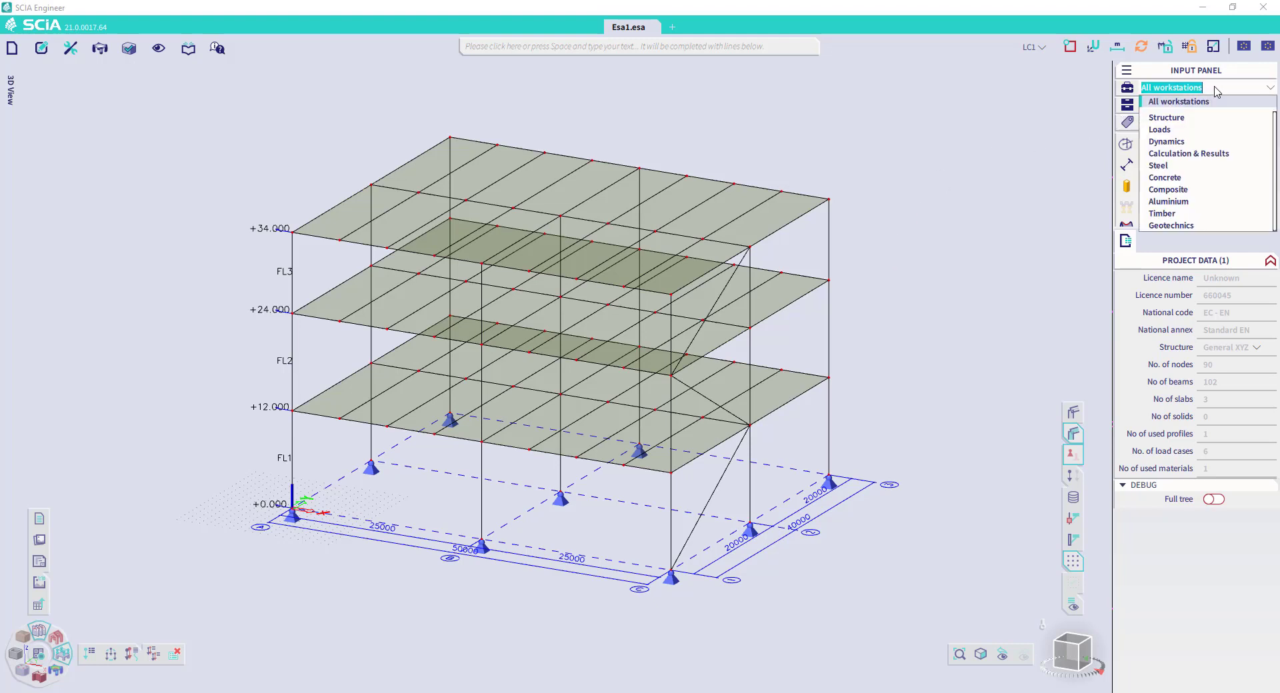
left_click(1171, 130)
left_click(1210, 107)
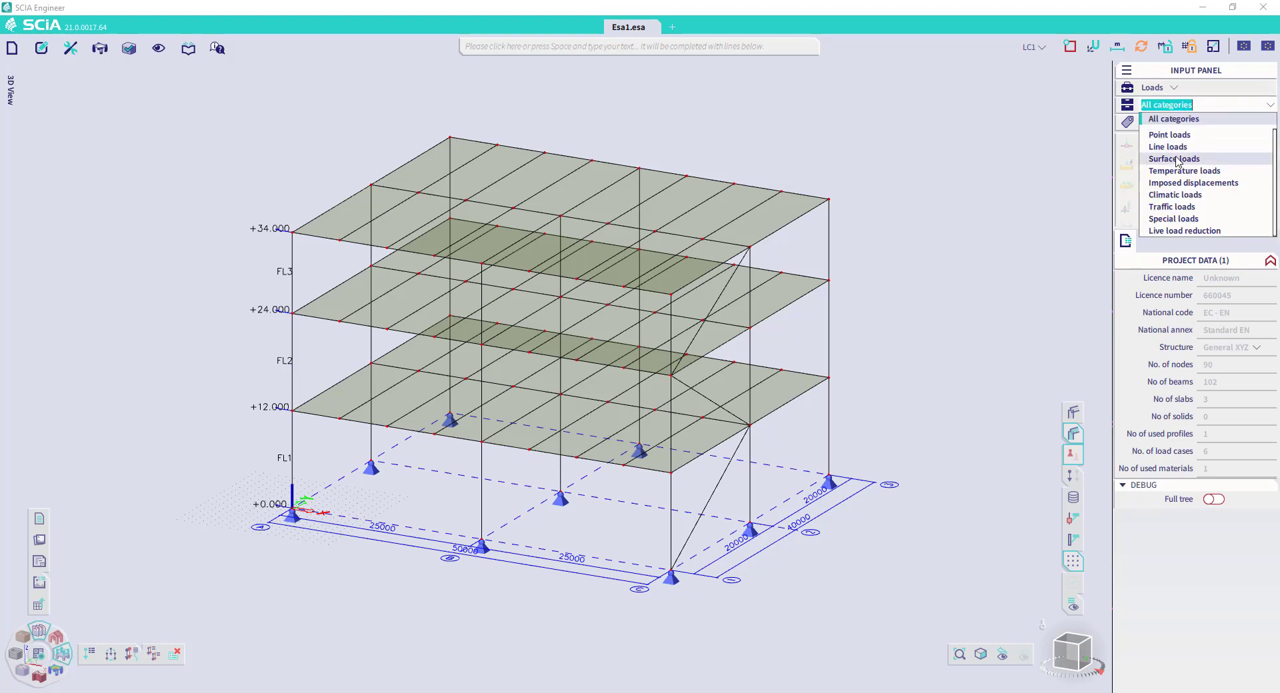
left_click(1162, 136)
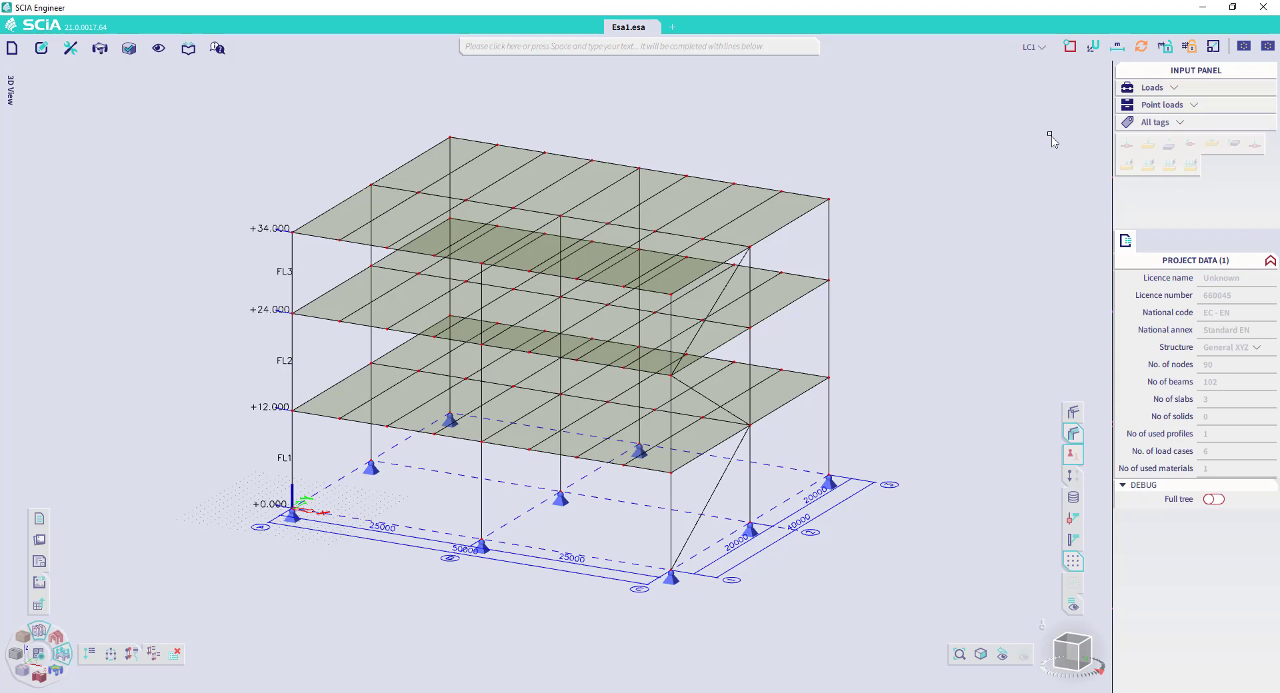
left_click(1041, 48)
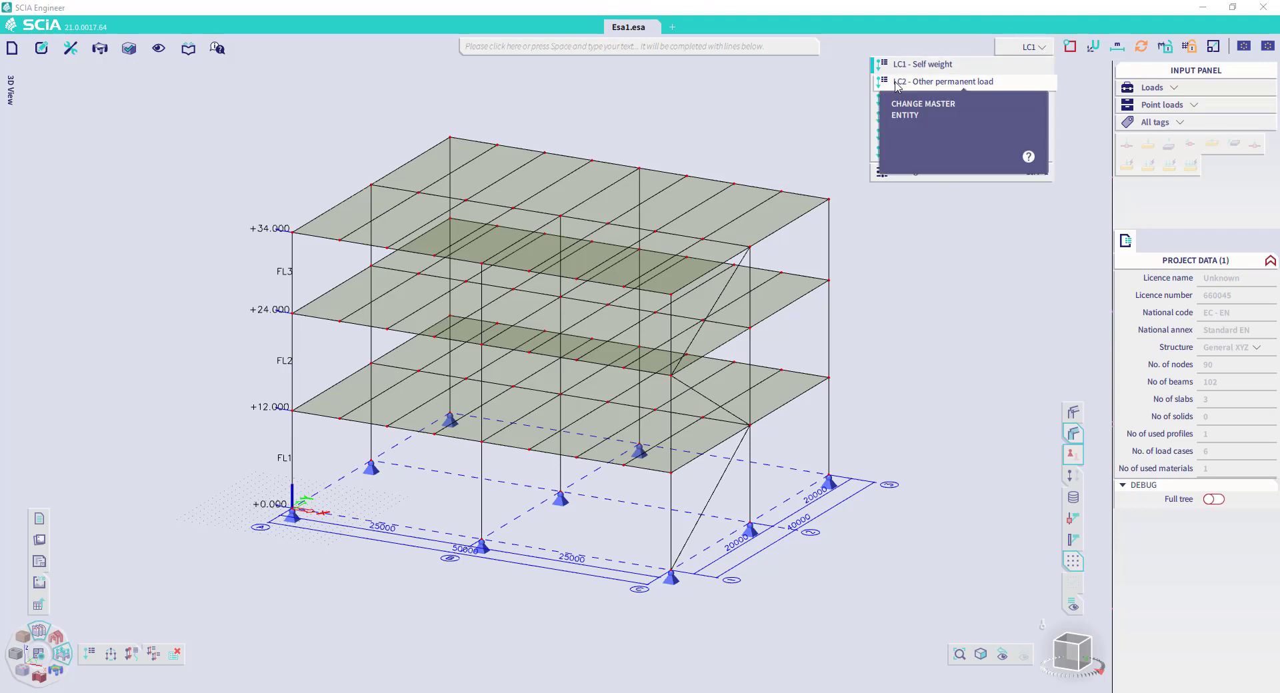
left_click(938, 83)
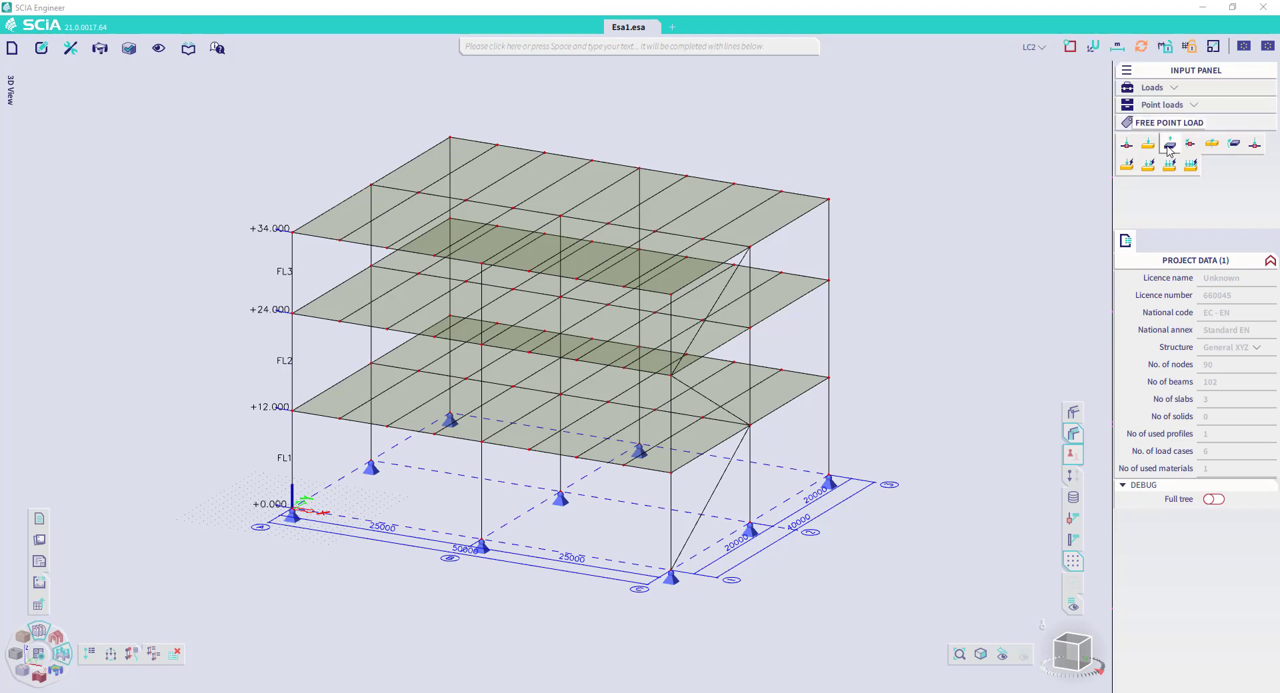
Step: Apply a -5 kN point force in global Z direction to a node on the rear edge of the top slab
left_click(1127, 144)
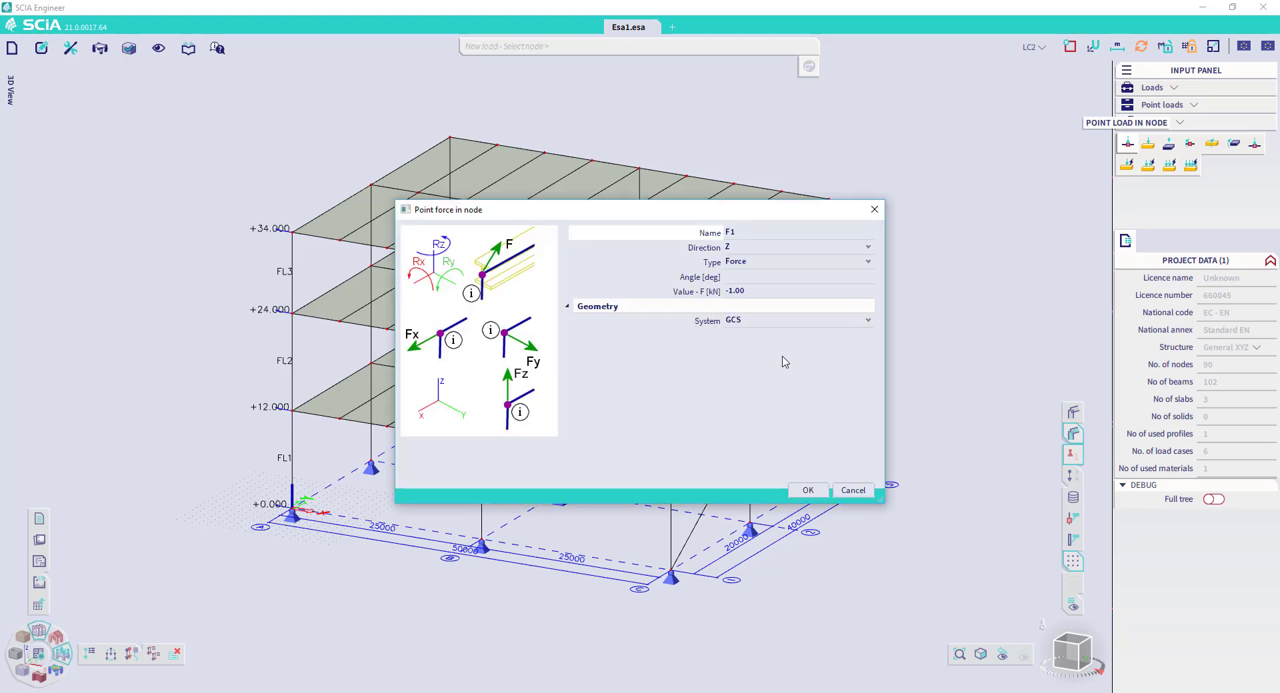
left_click(752, 296)
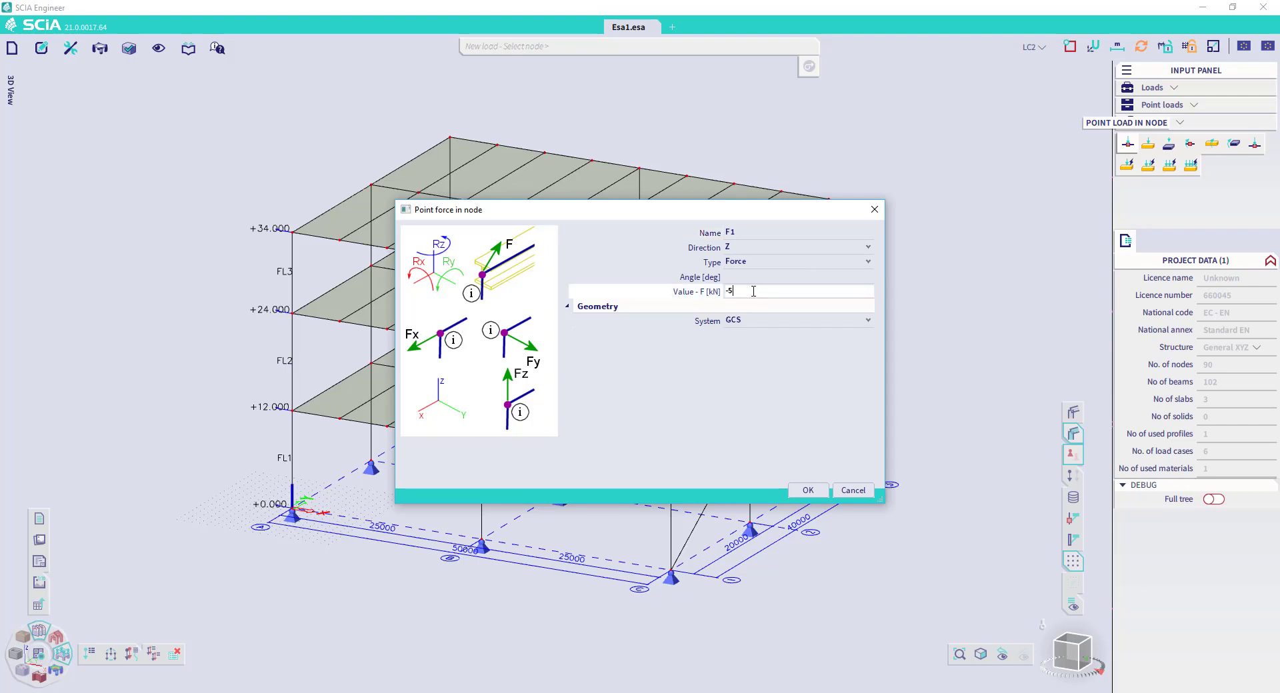
key("Return")
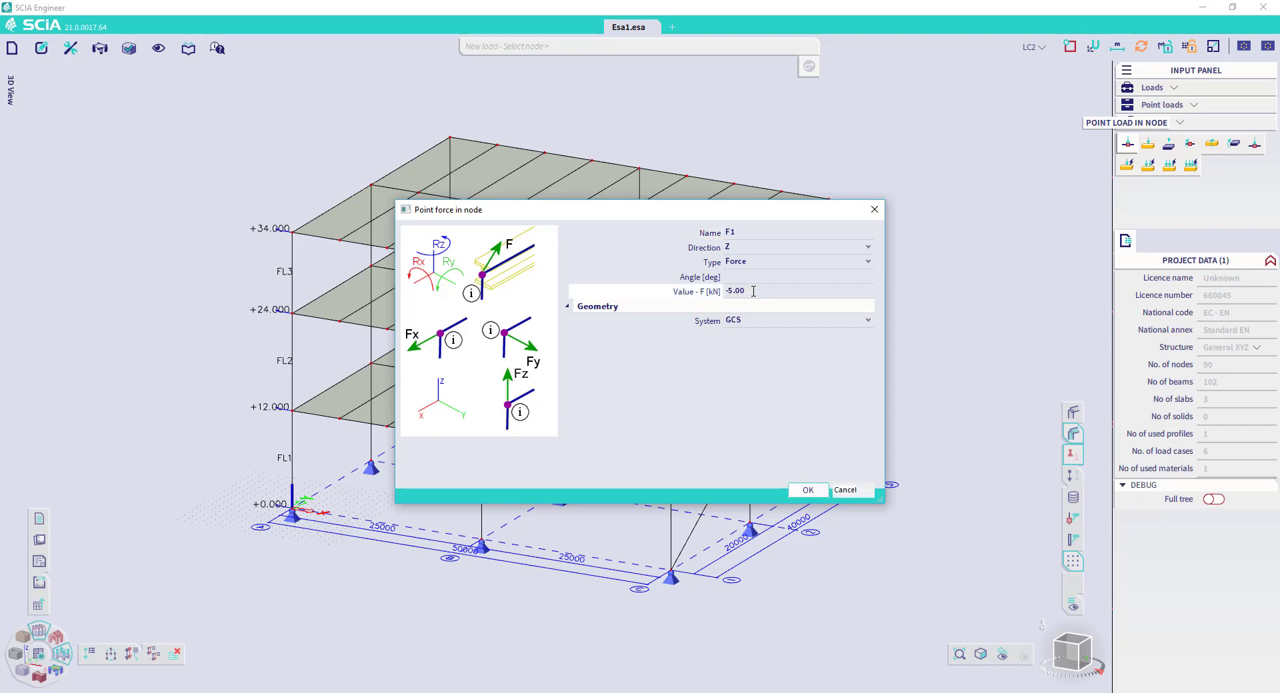
left_click(756, 325)
left_click(755, 325)
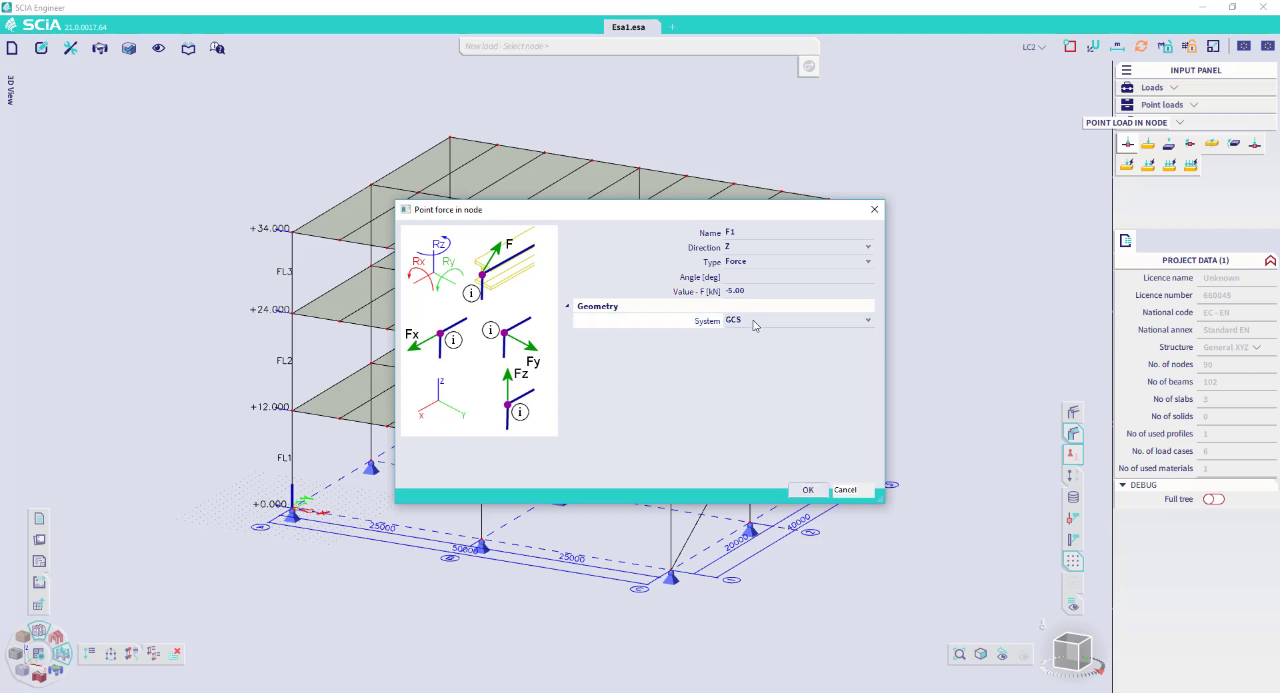
left_click(755, 325)
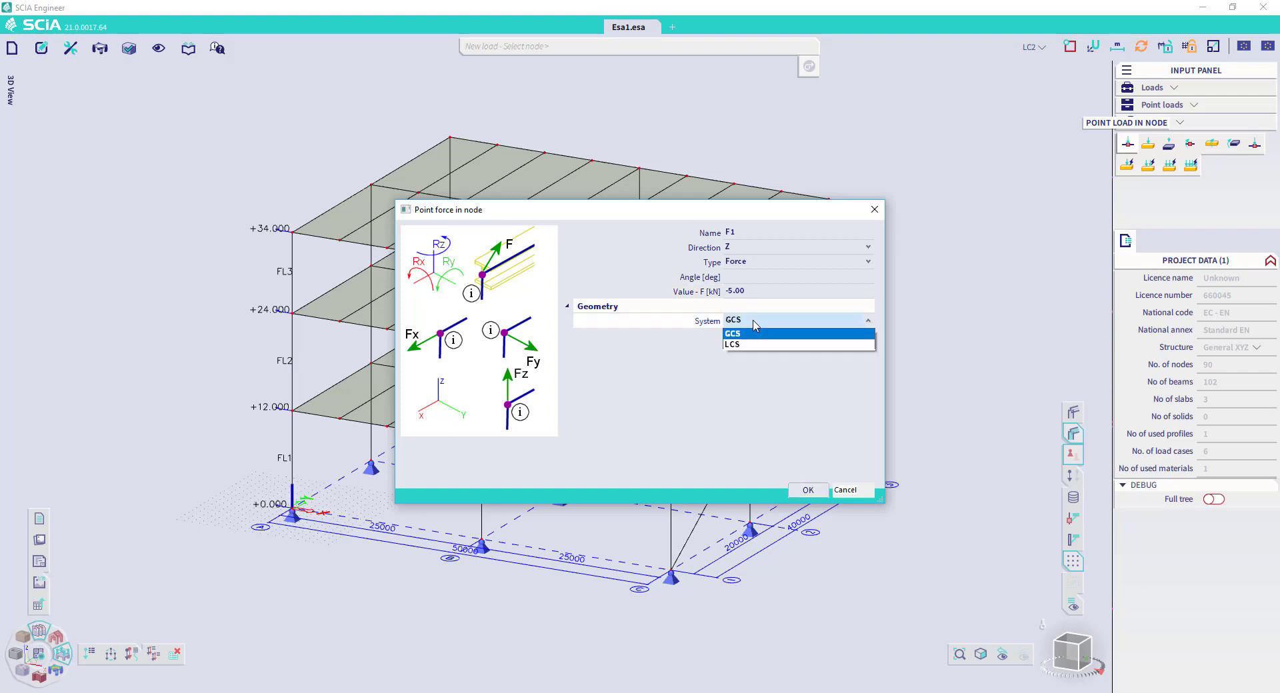
left_click(755, 324)
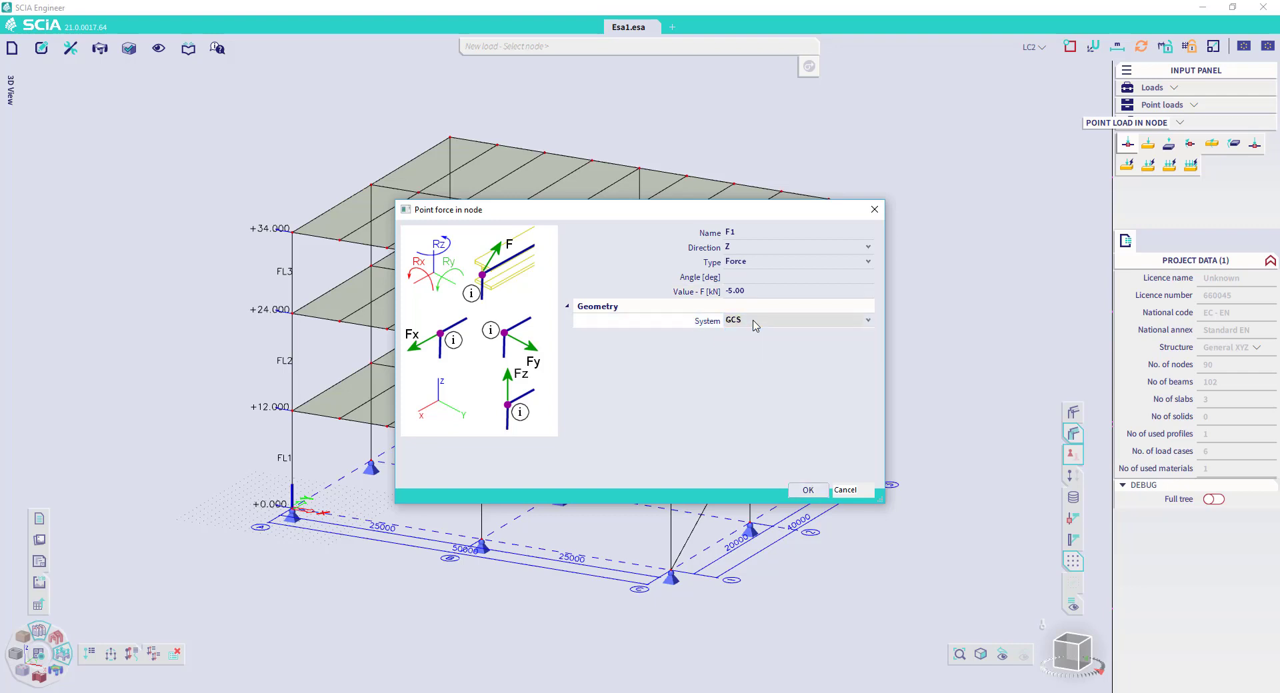
left_click(747, 249)
left_click(747, 251)
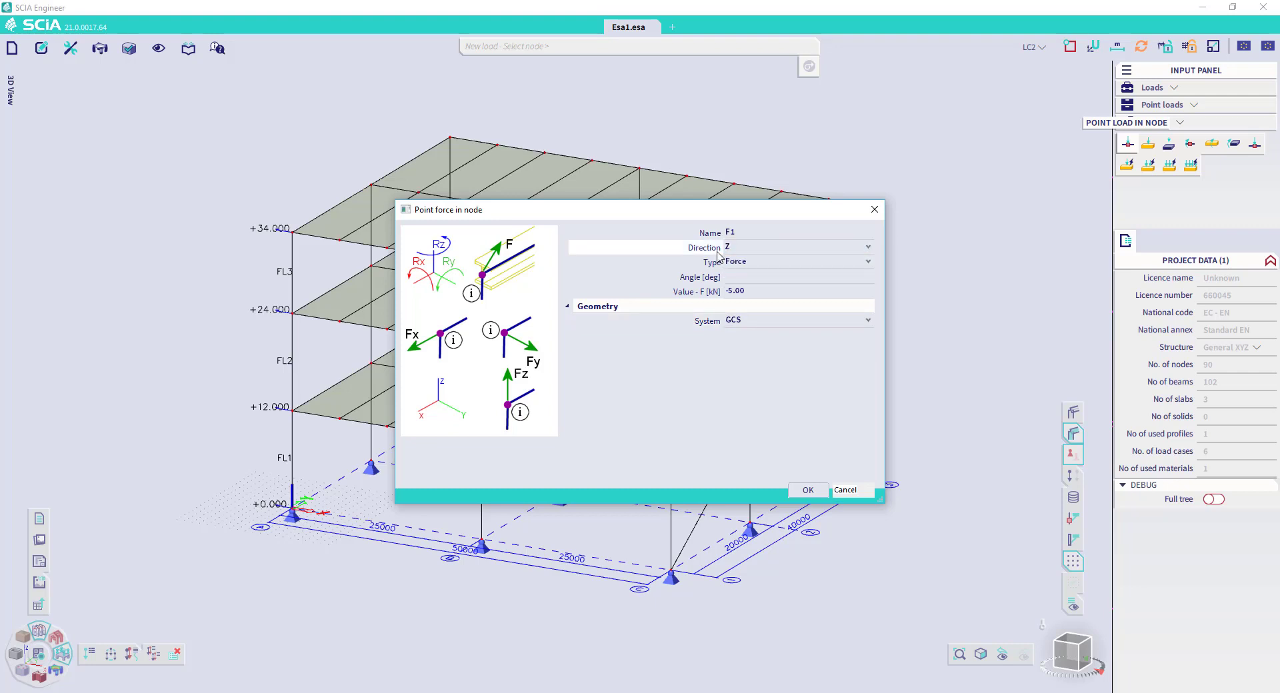
left_click(807, 490)
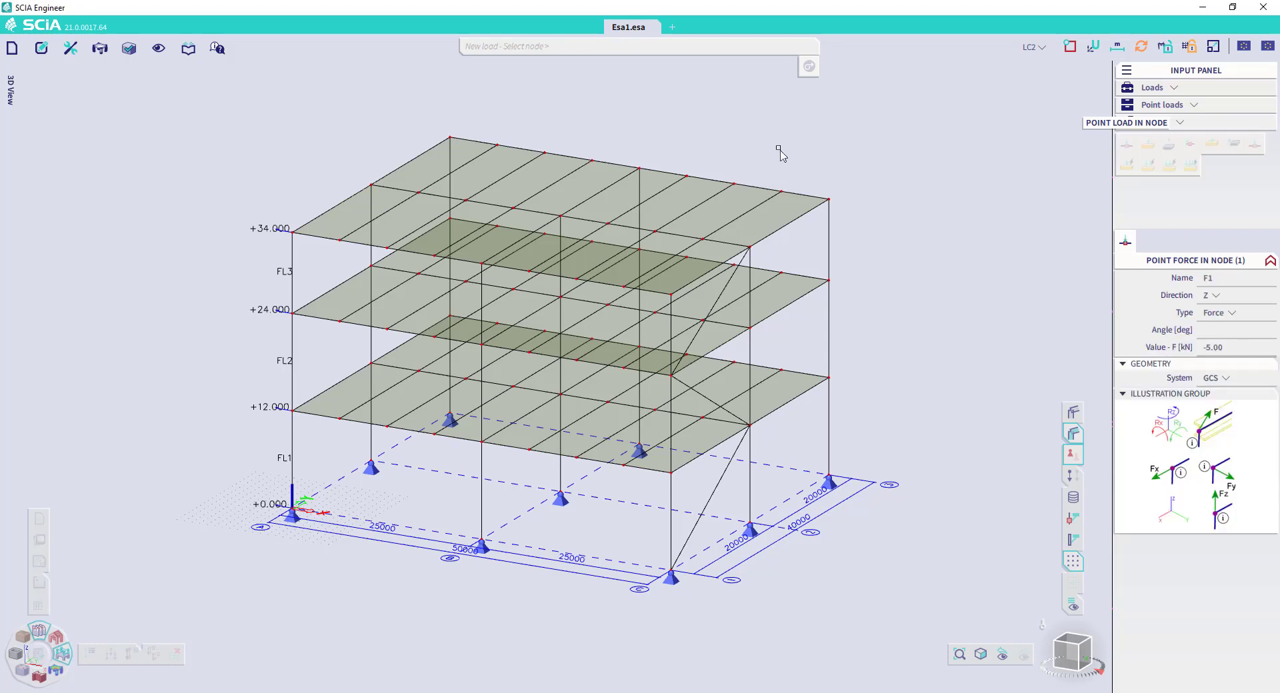
left_click(694, 191)
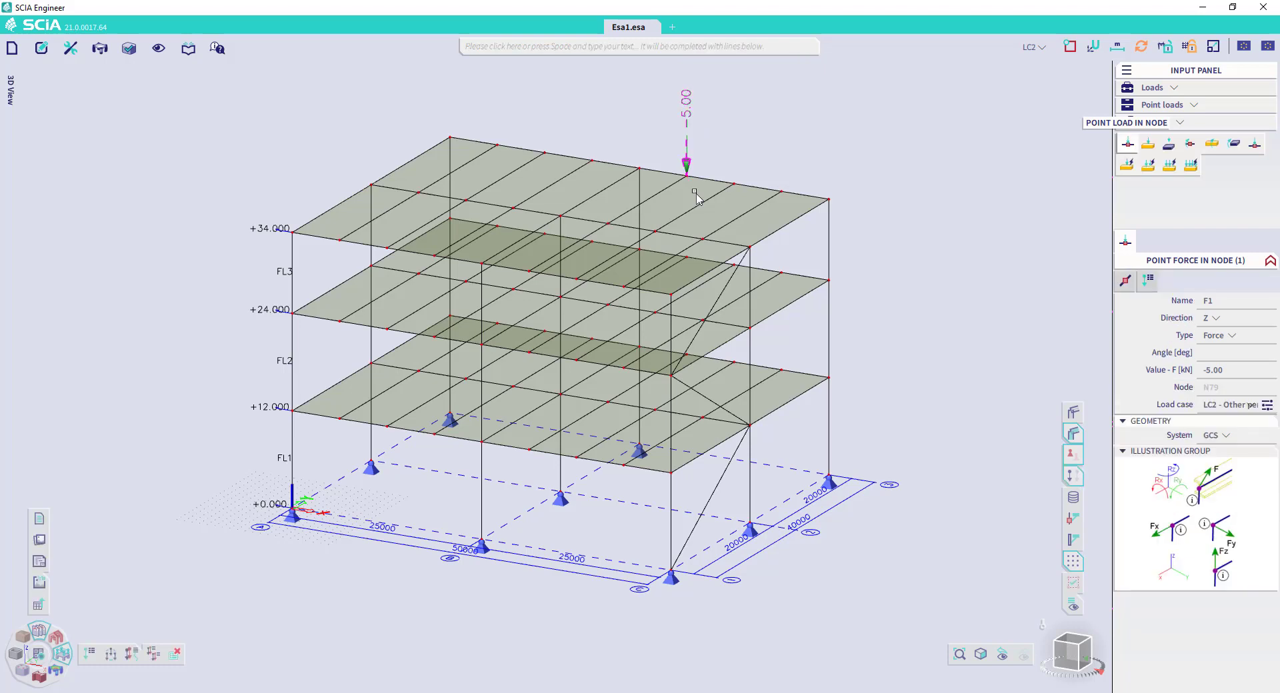
key("Escape")
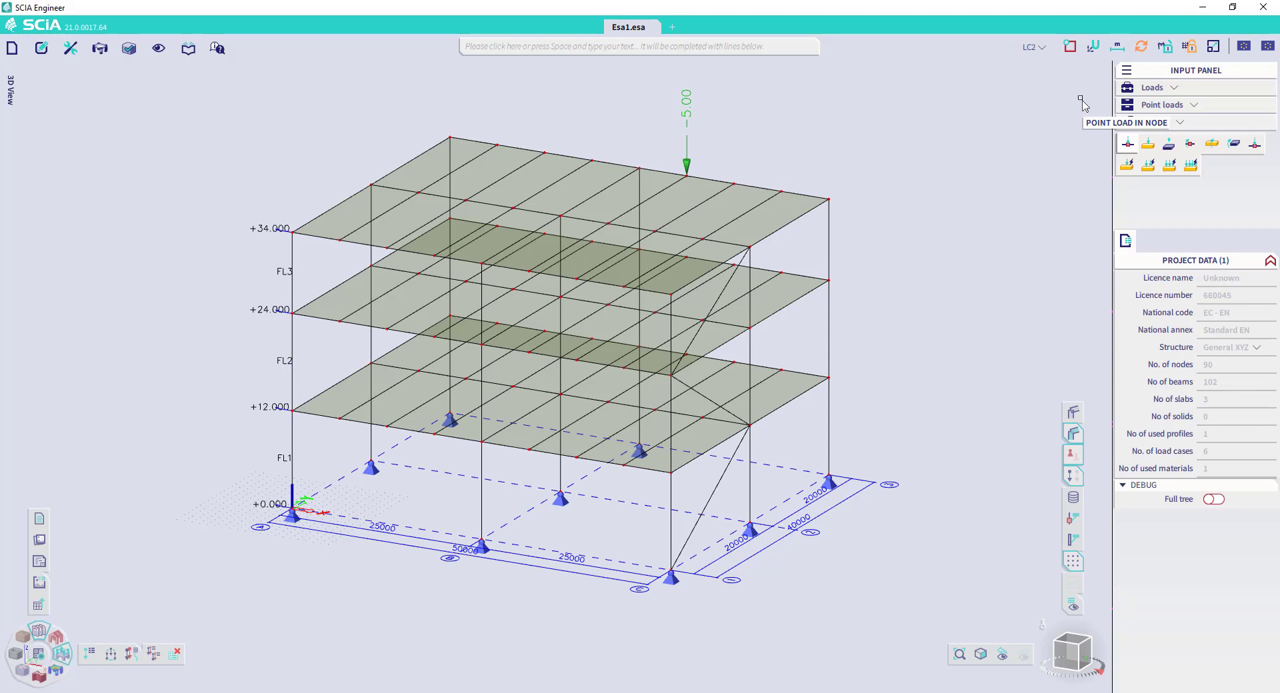
Step: Place a -1 kN point force in Z at relative position 0.5 on a secondary beam of the top floor
left_click(1149, 145)
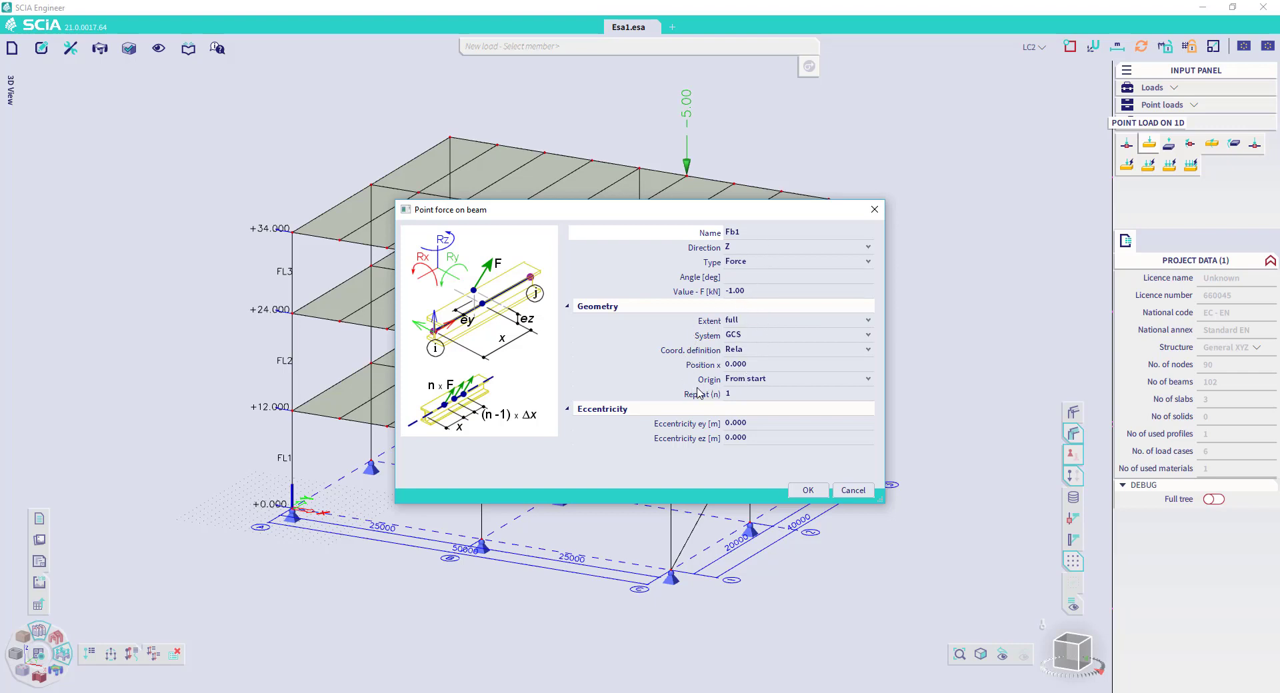
left_click(745, 353)
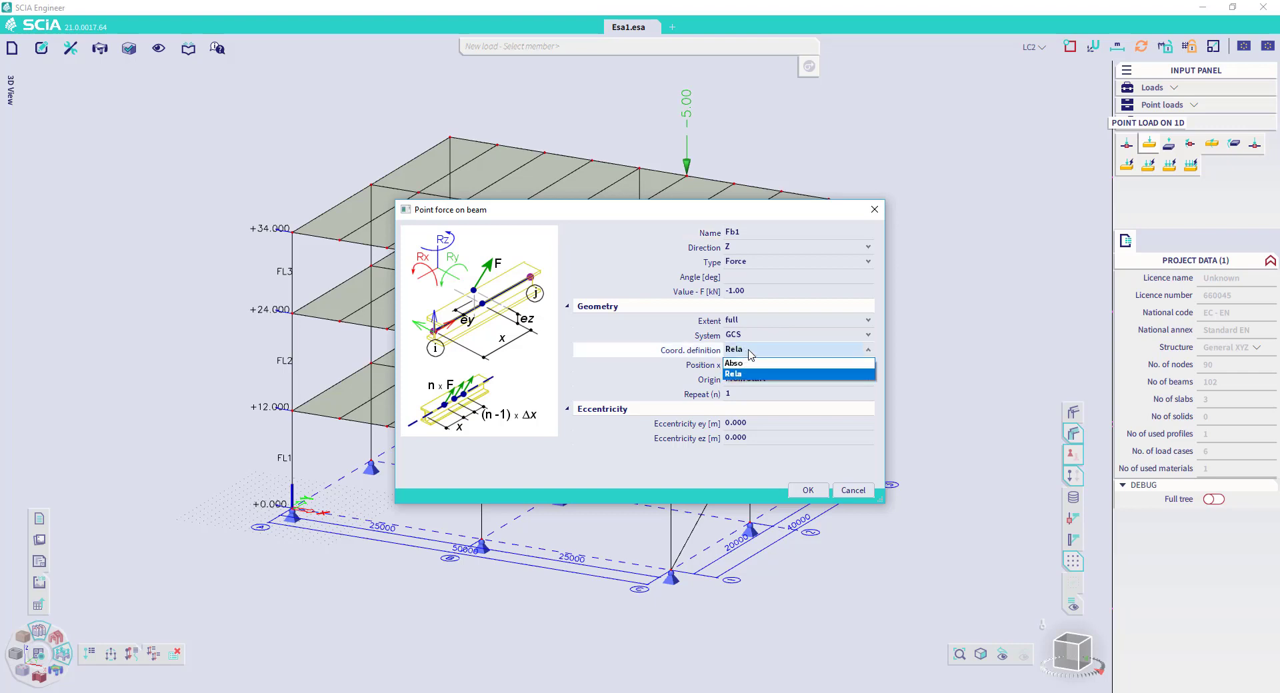
left_click(755, 370)
left_click(757, 367)
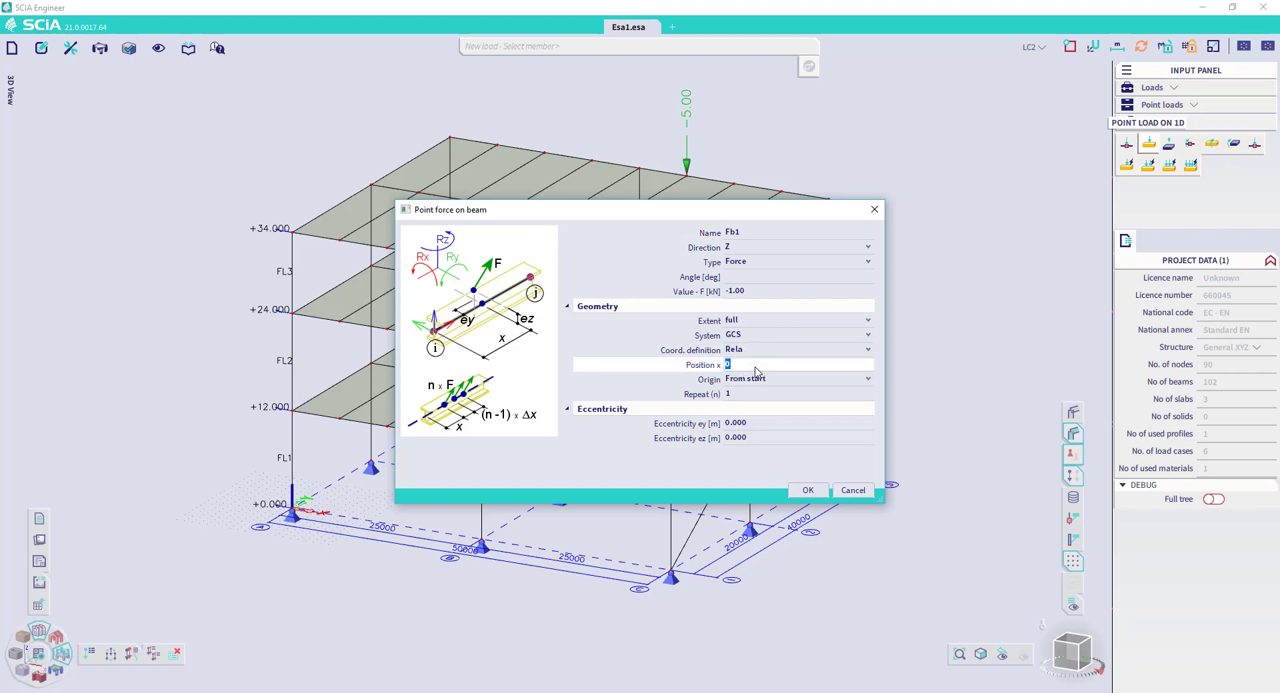
key("Return")
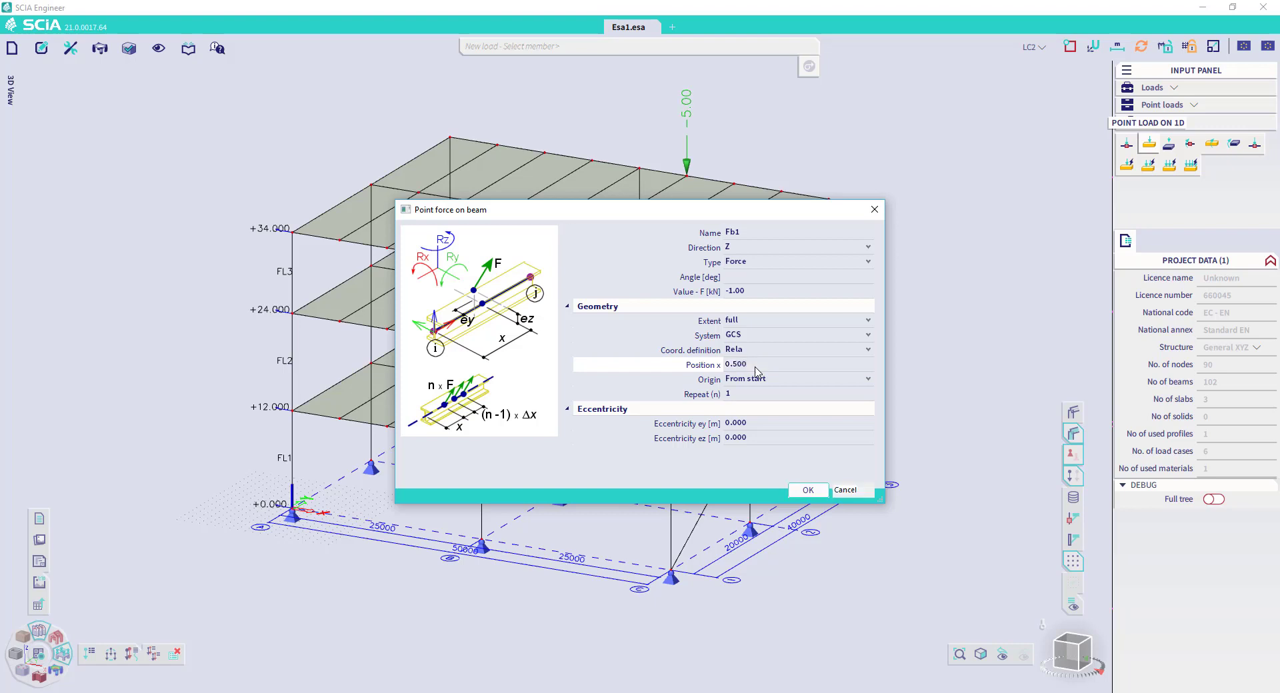
left_click(809, 492)
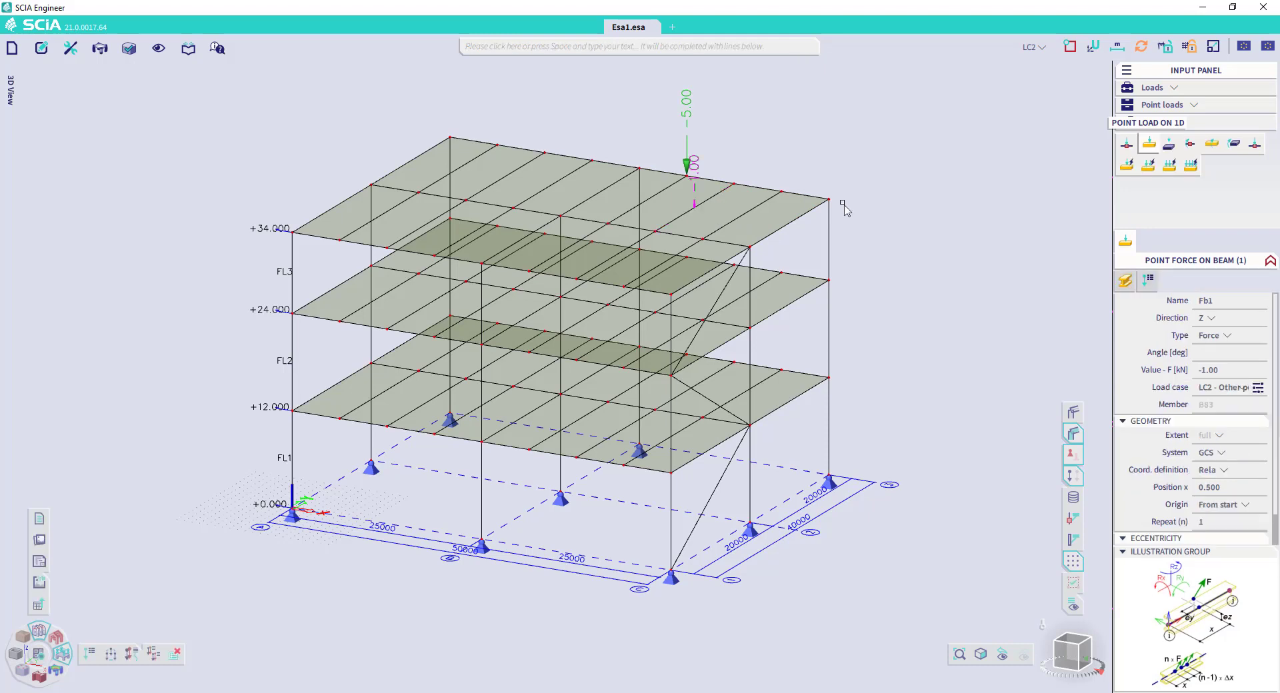
key("Escape")
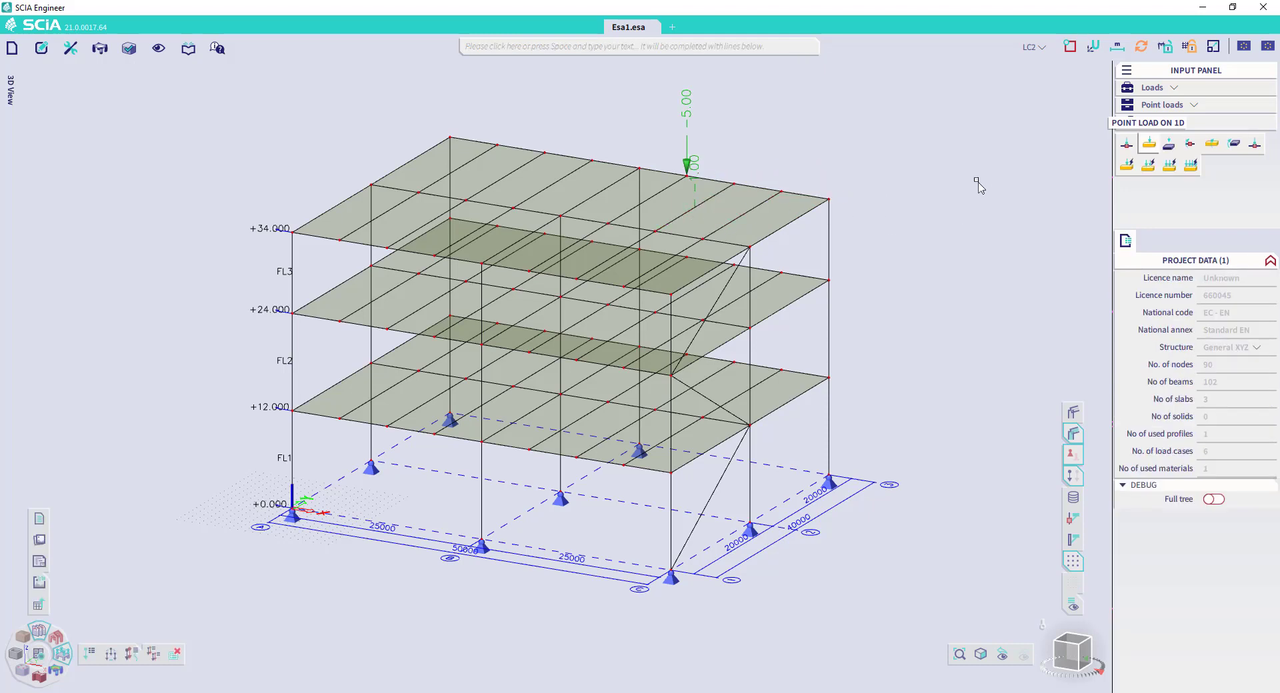
Step: Switch to the line load category and define a uniform line load on 1D members with a value of -2.5 kN/m
left_click(1160, 104)
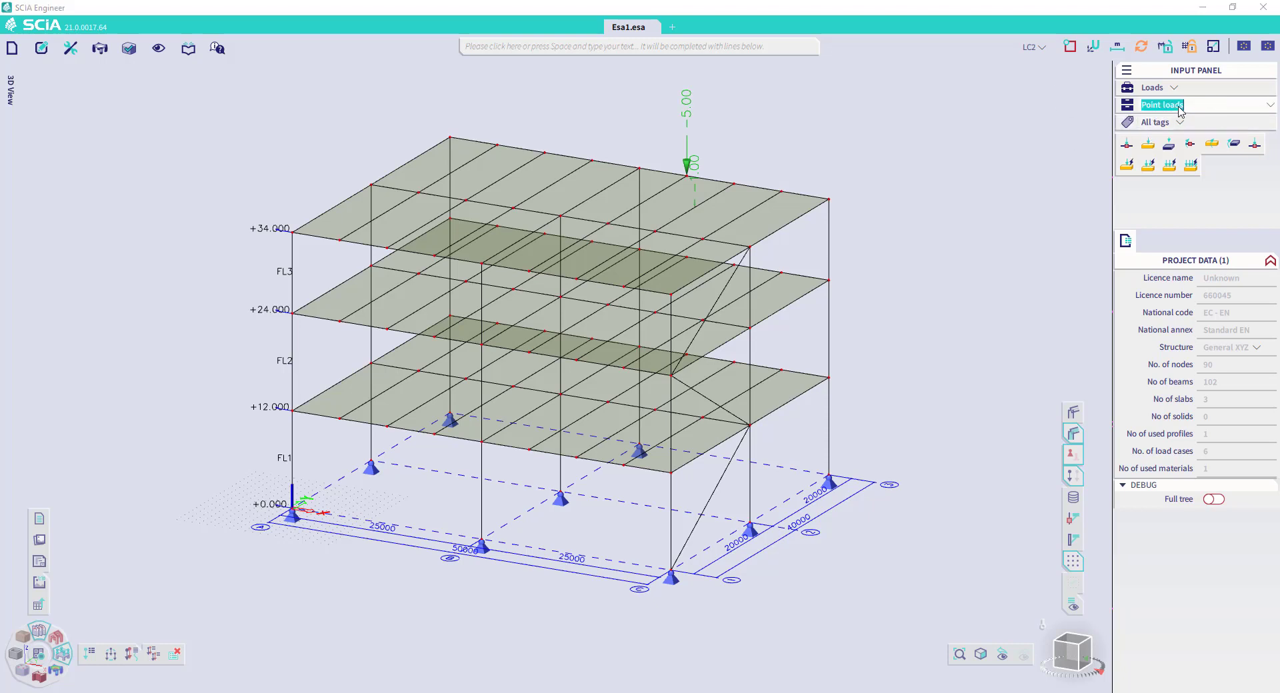
left_click(1169, 148)
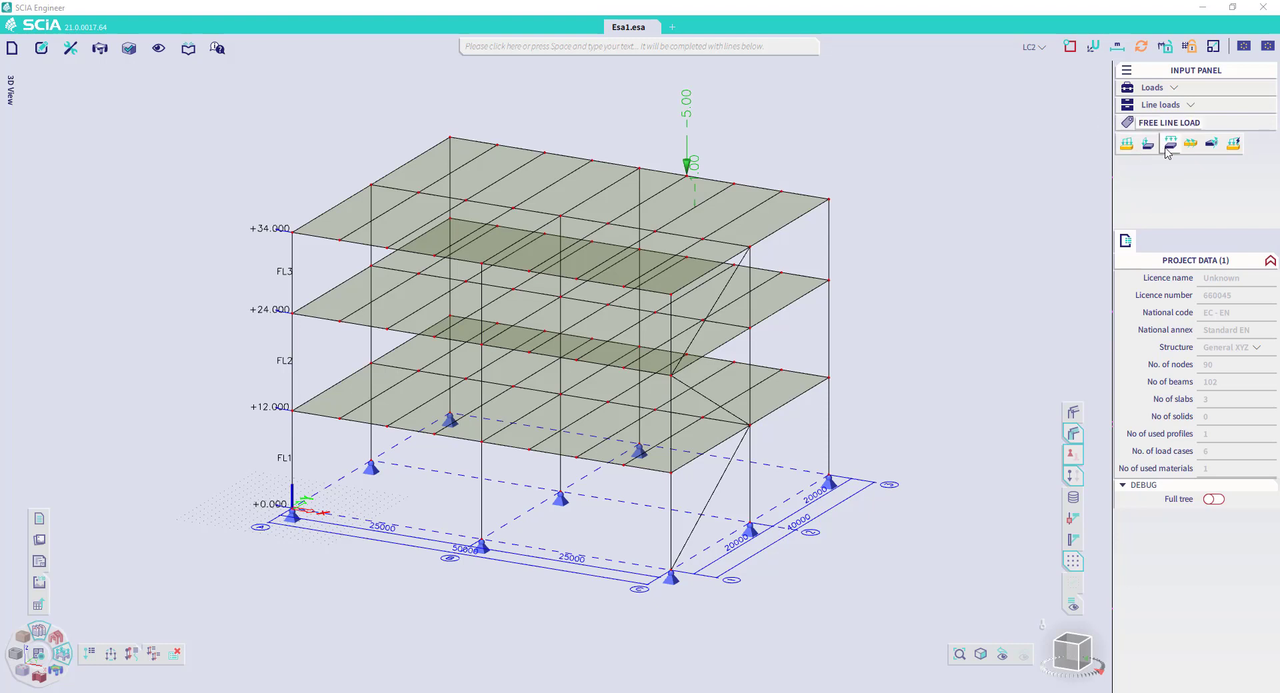
left_click(1127, 144)
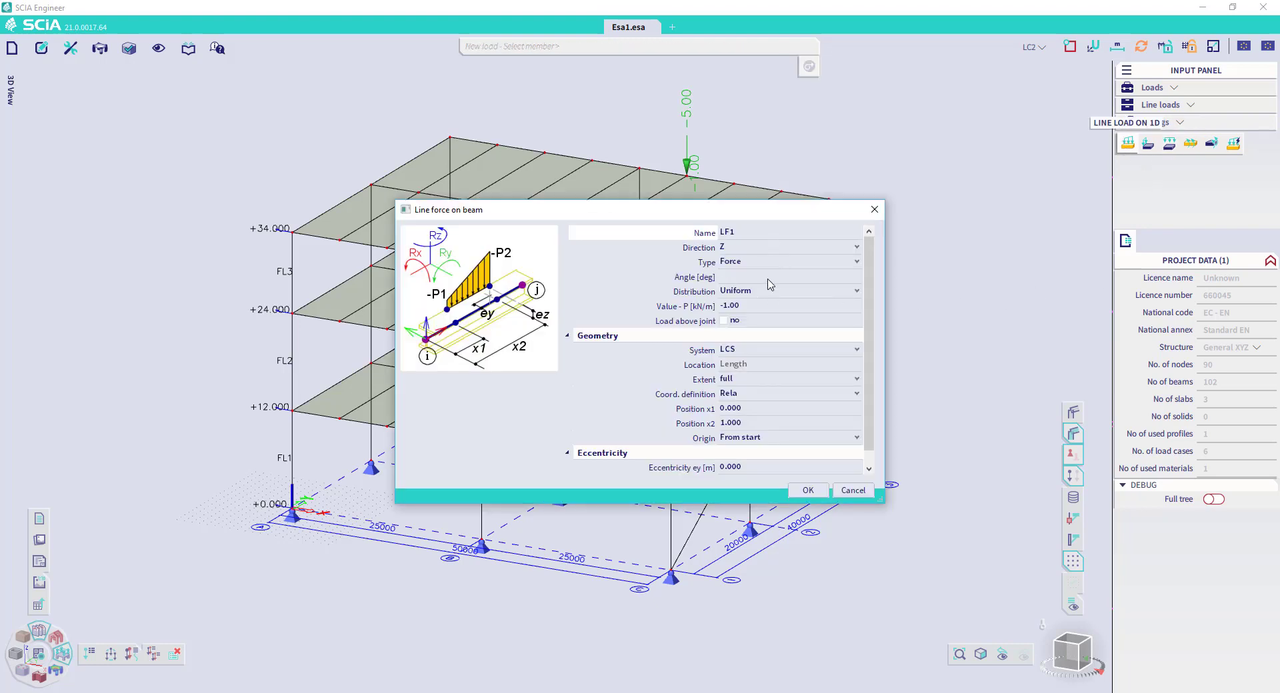
left_click(745, 297)
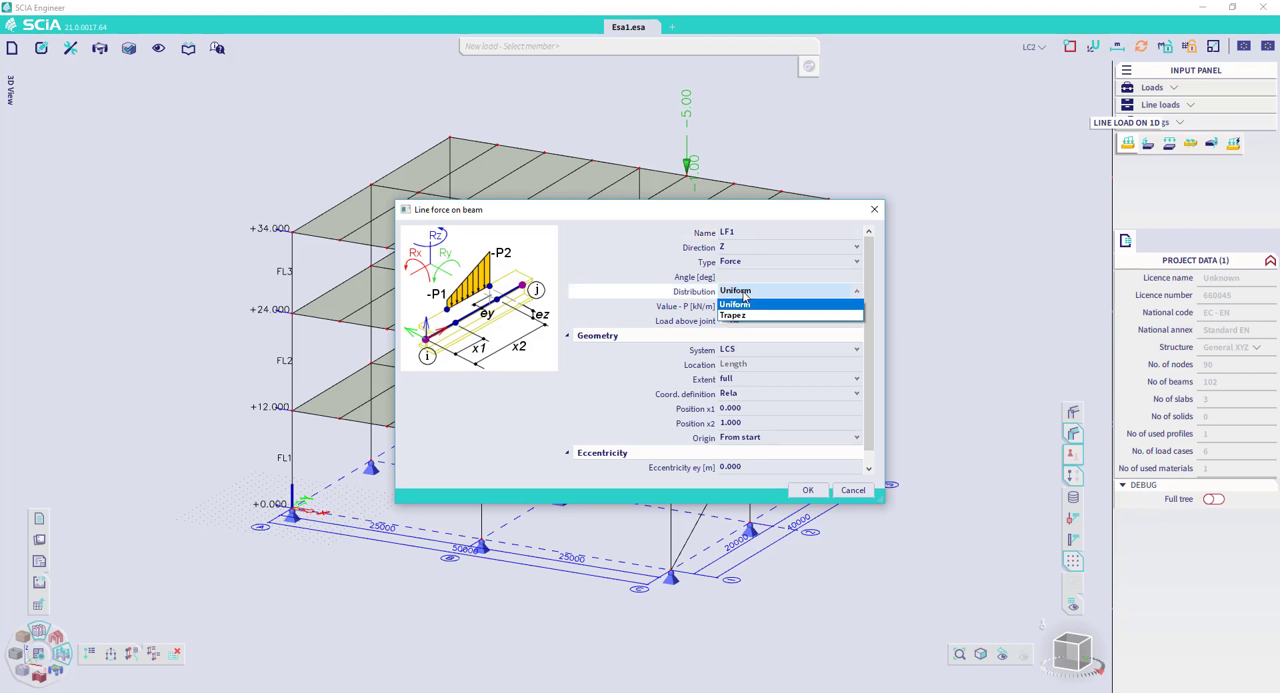
left_click(741, 304)
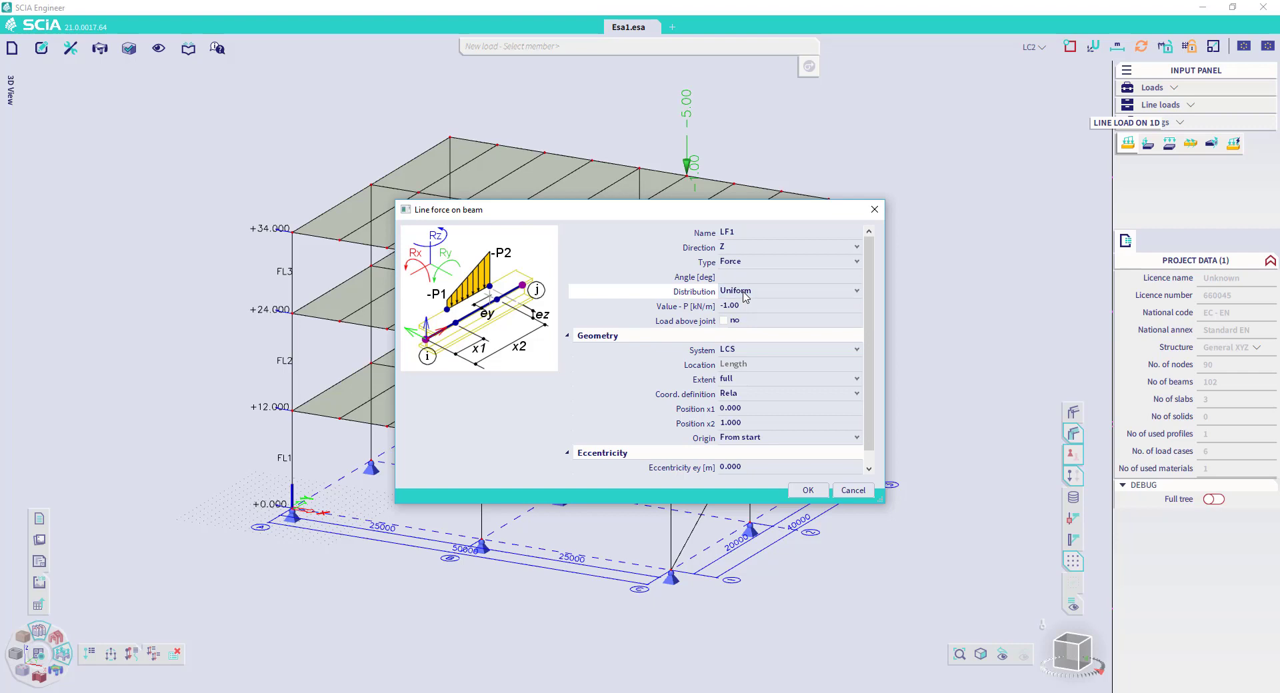
left_click(808, 306)
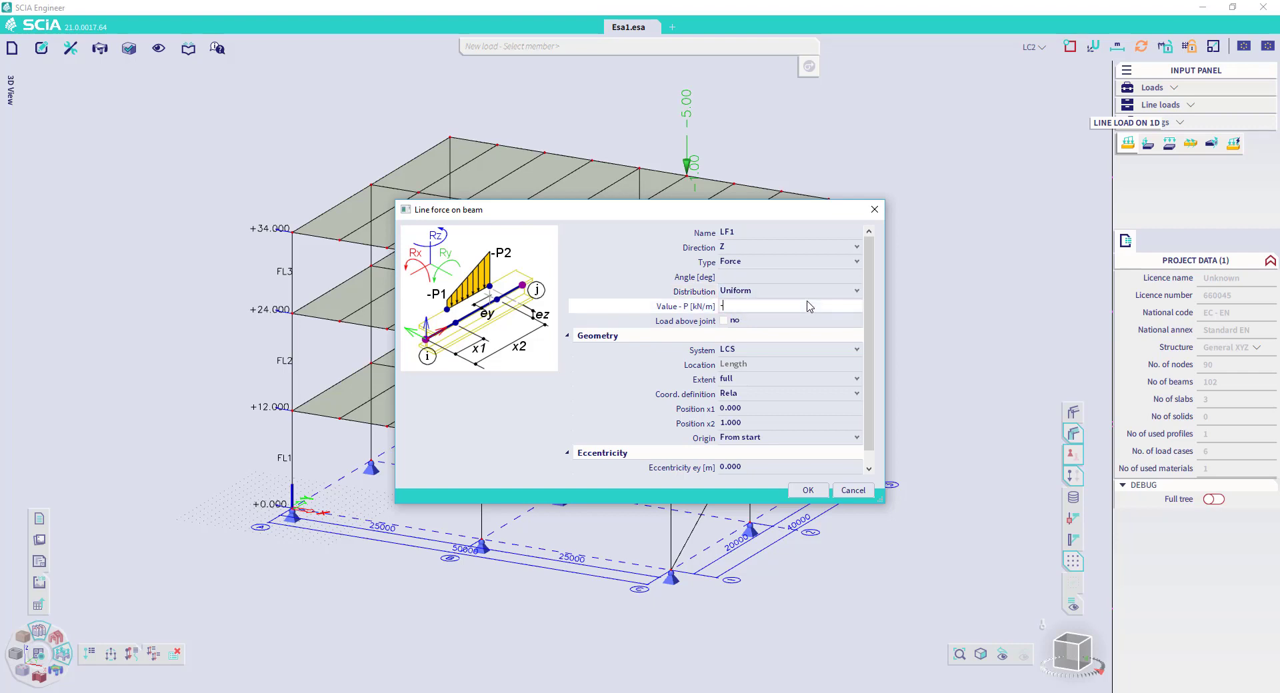
type("-2.5")
key("Return")
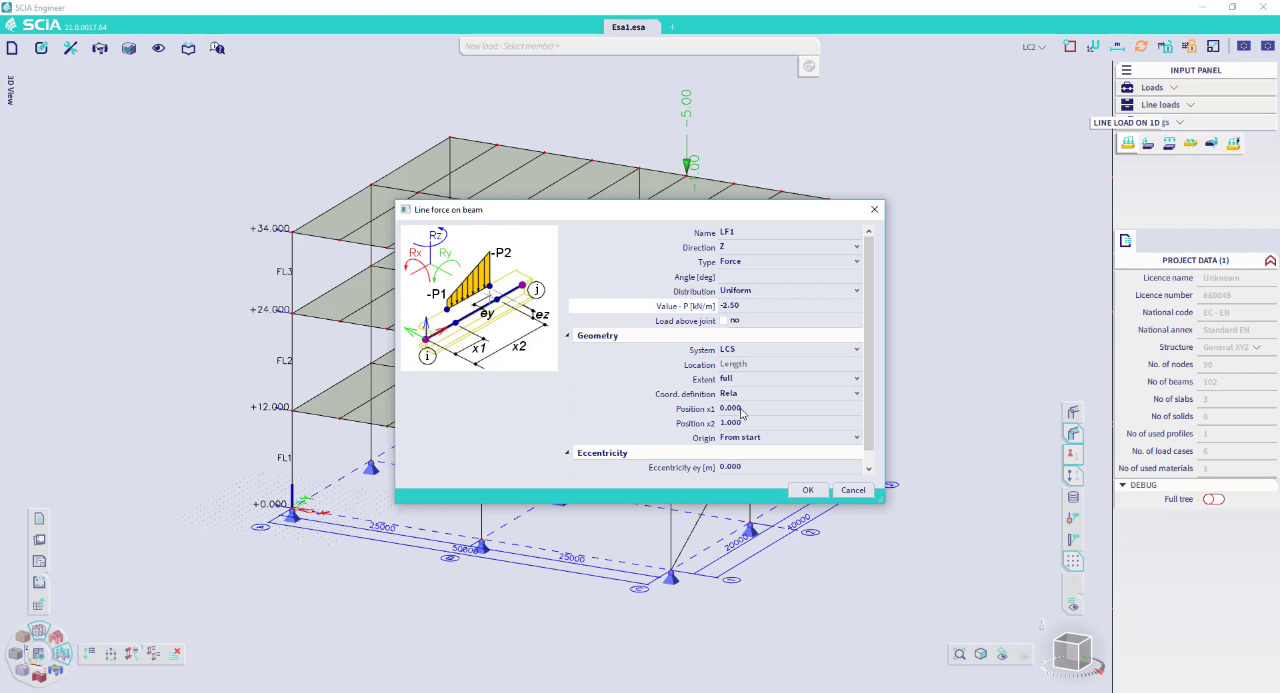
Step: Limit the line load to relative positions 0.4 to 0.8 and apply it to two adjacent secondary beams of the top floor
left_click(771, 412)
key("Return")
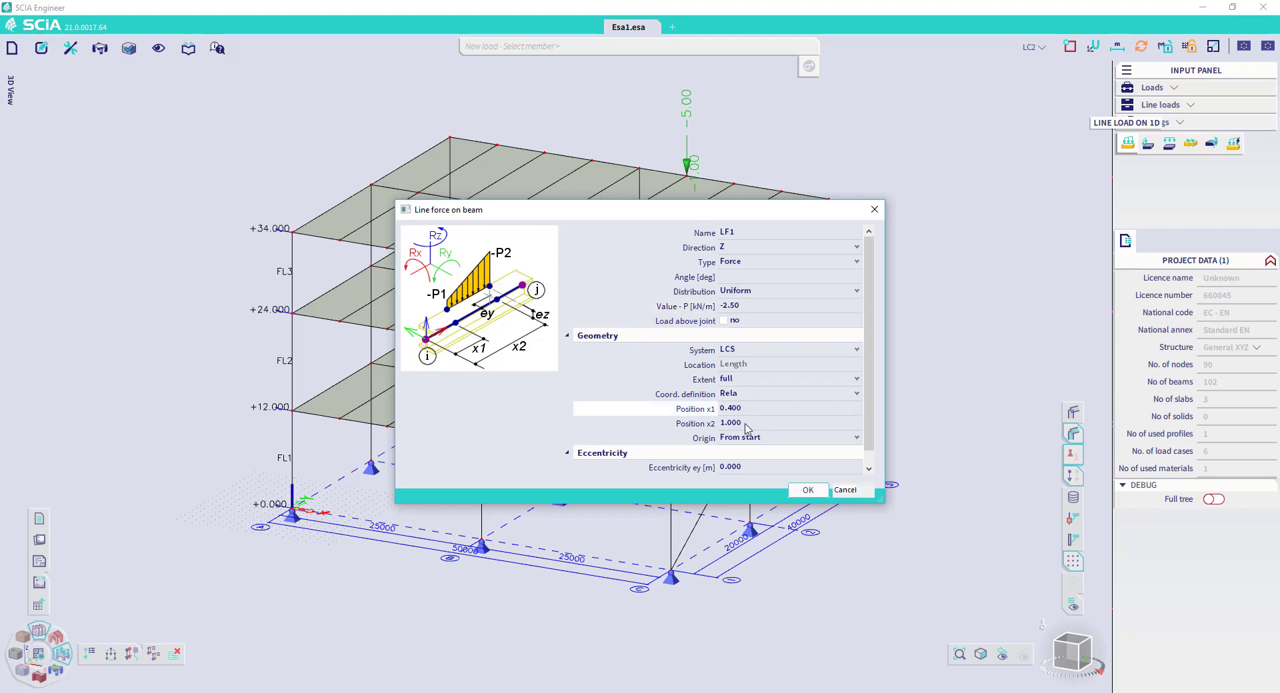
left_click(745, 424)
type("0")
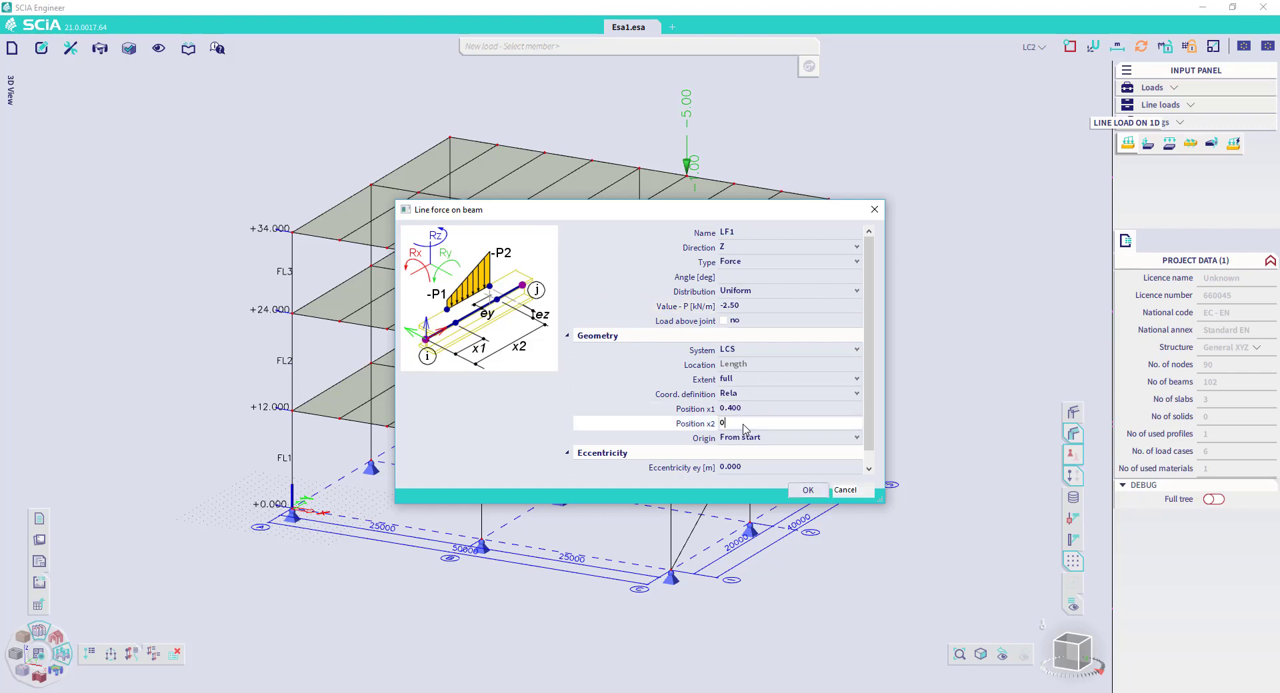
type(".8")
key("Return")
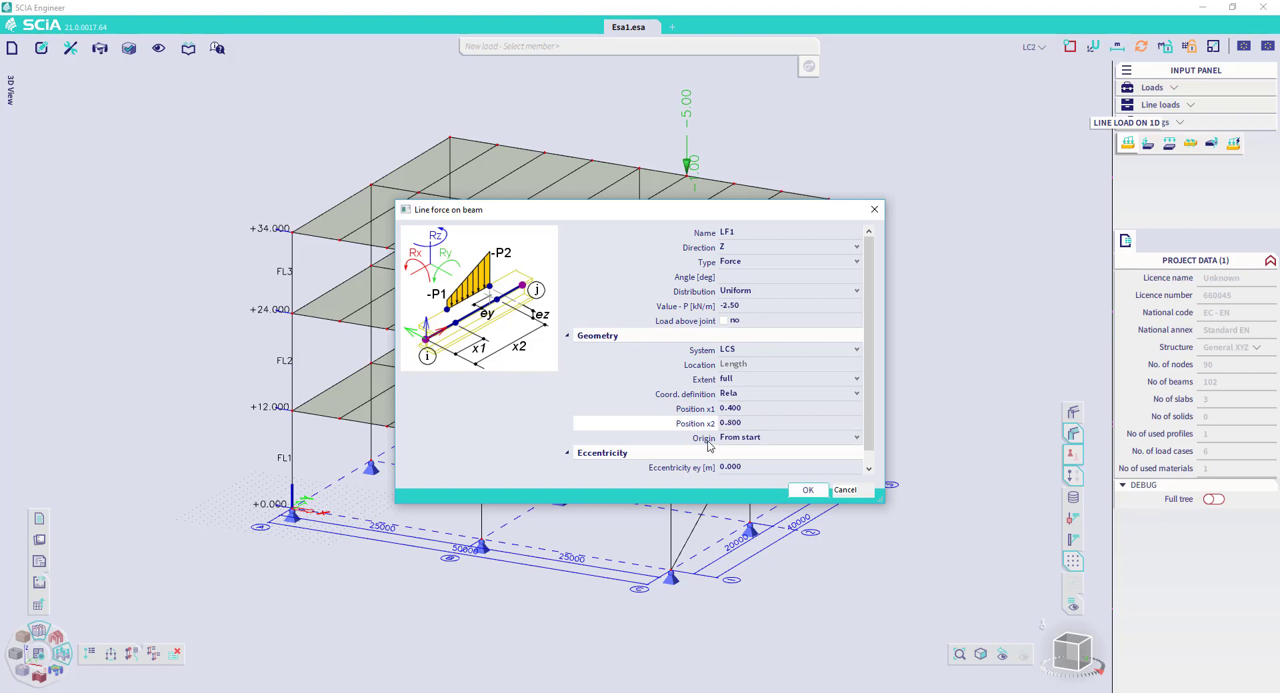
left_click(807, 491)
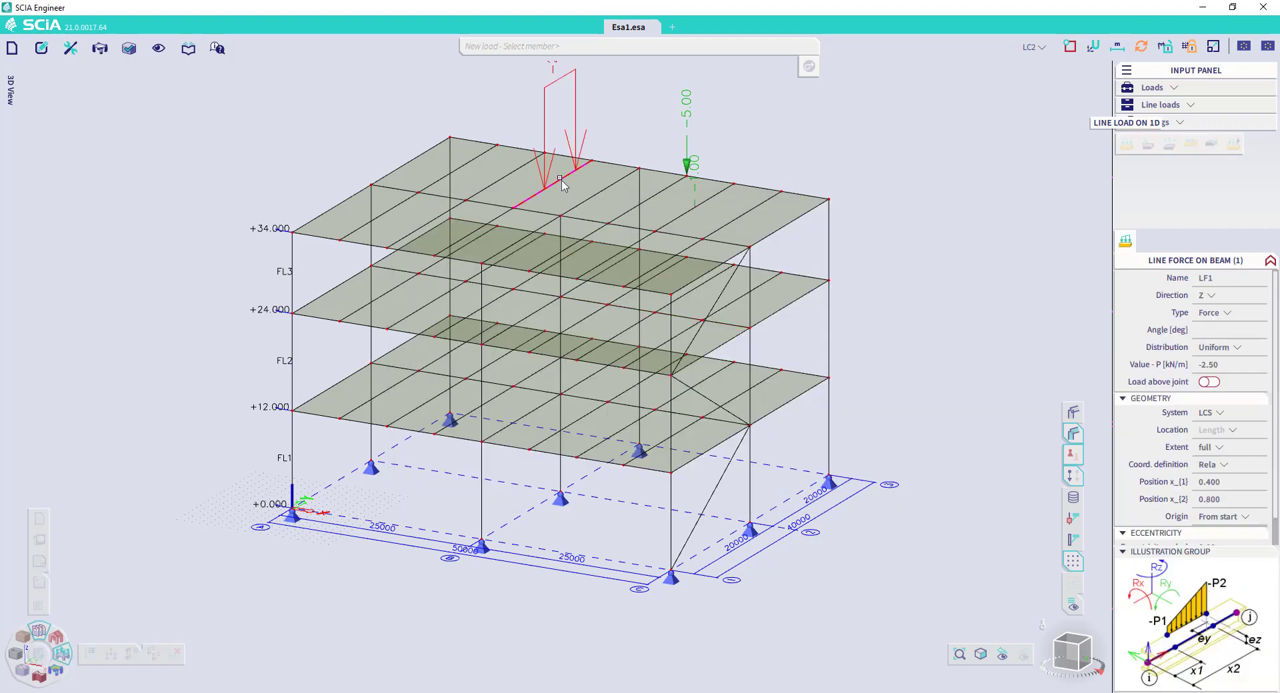
left_click(539, 175)
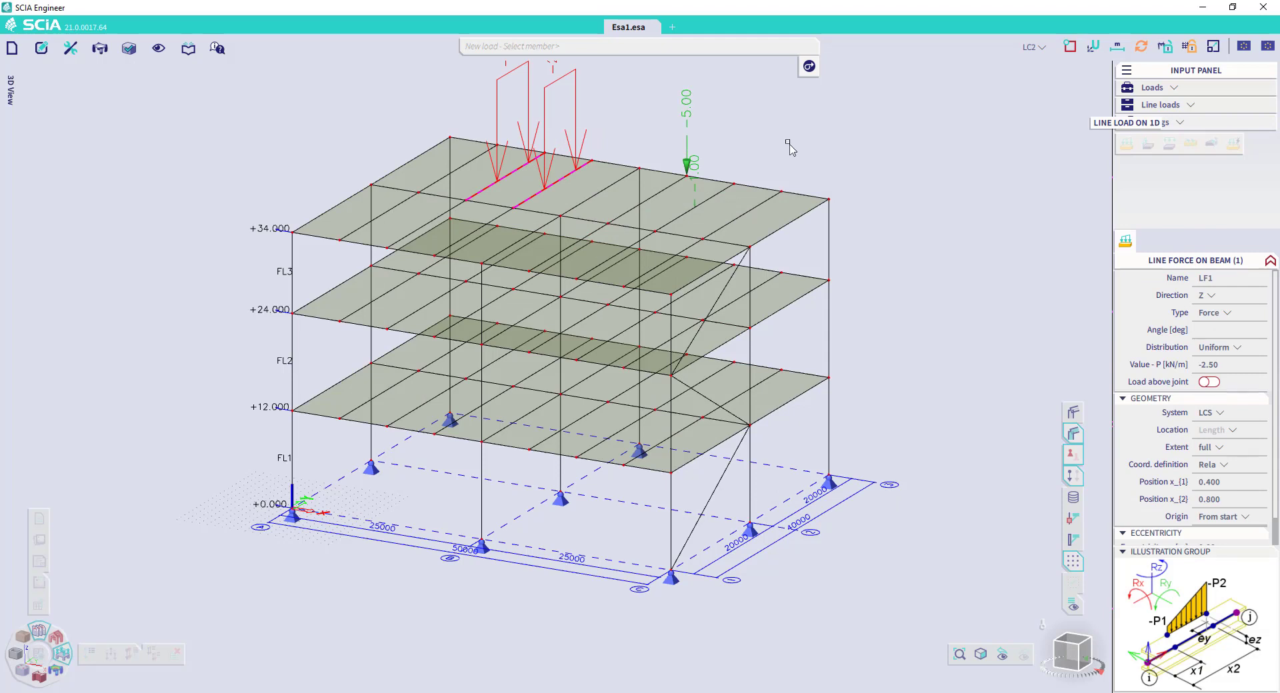
key("Escape")
key("Escape")
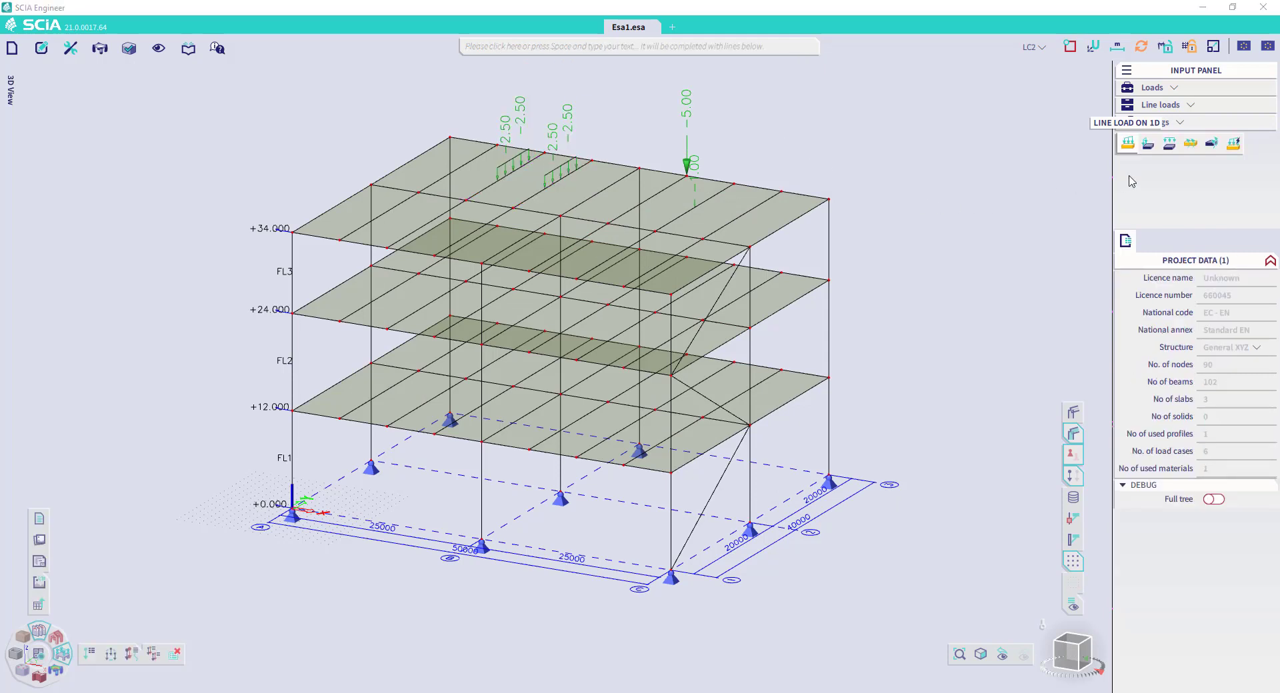
Step: Apply a uniform -1 kN/m line force in local Z along the full length of the top slab's short edge beside the bracing
left_click(1148, 144)
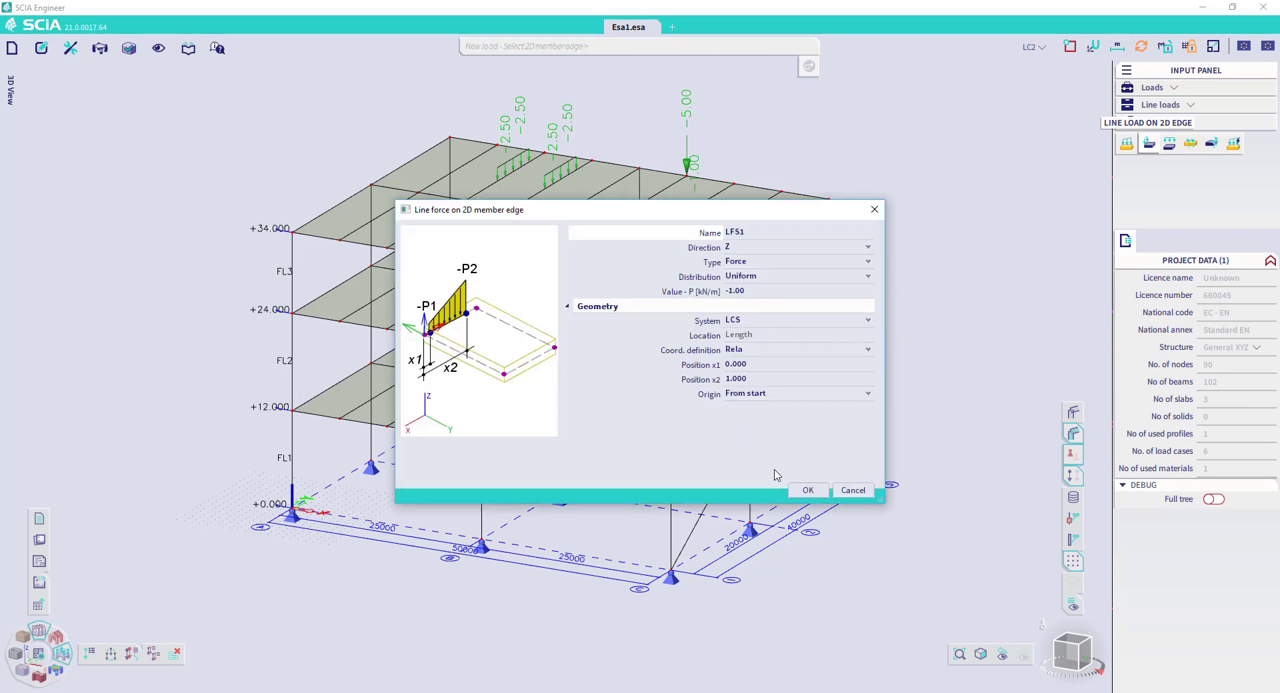
left_click(808, 491)
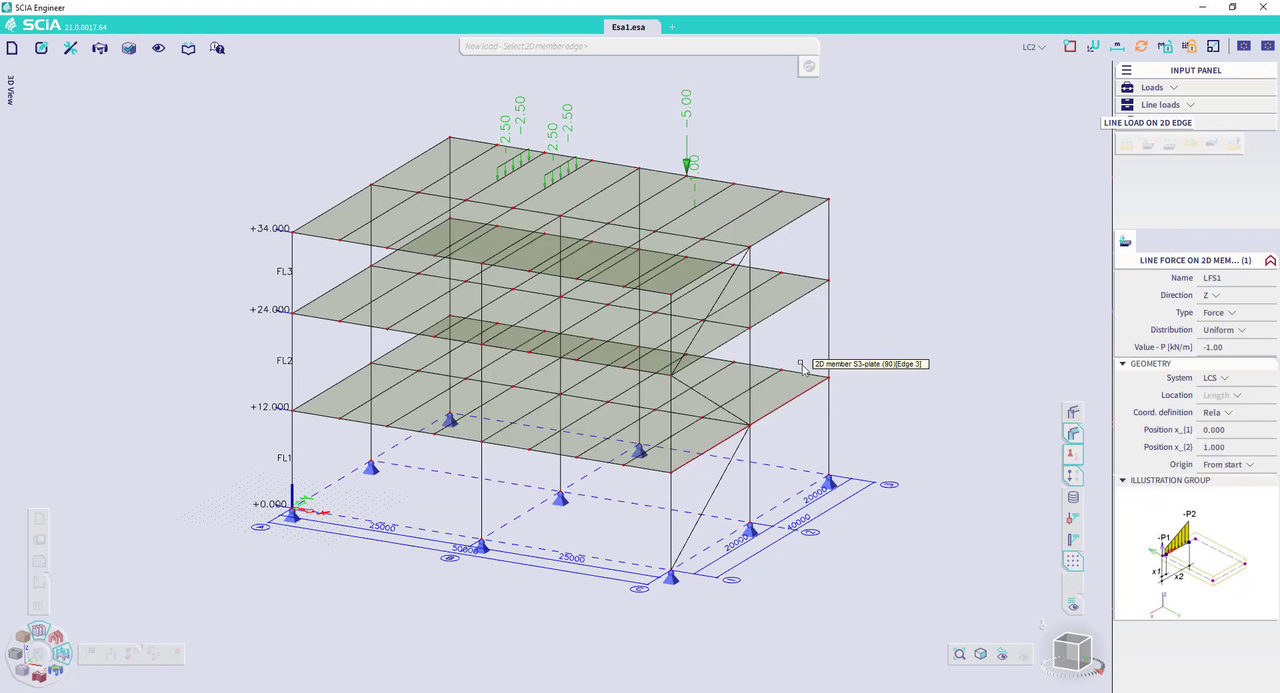
left_click(799, 219)
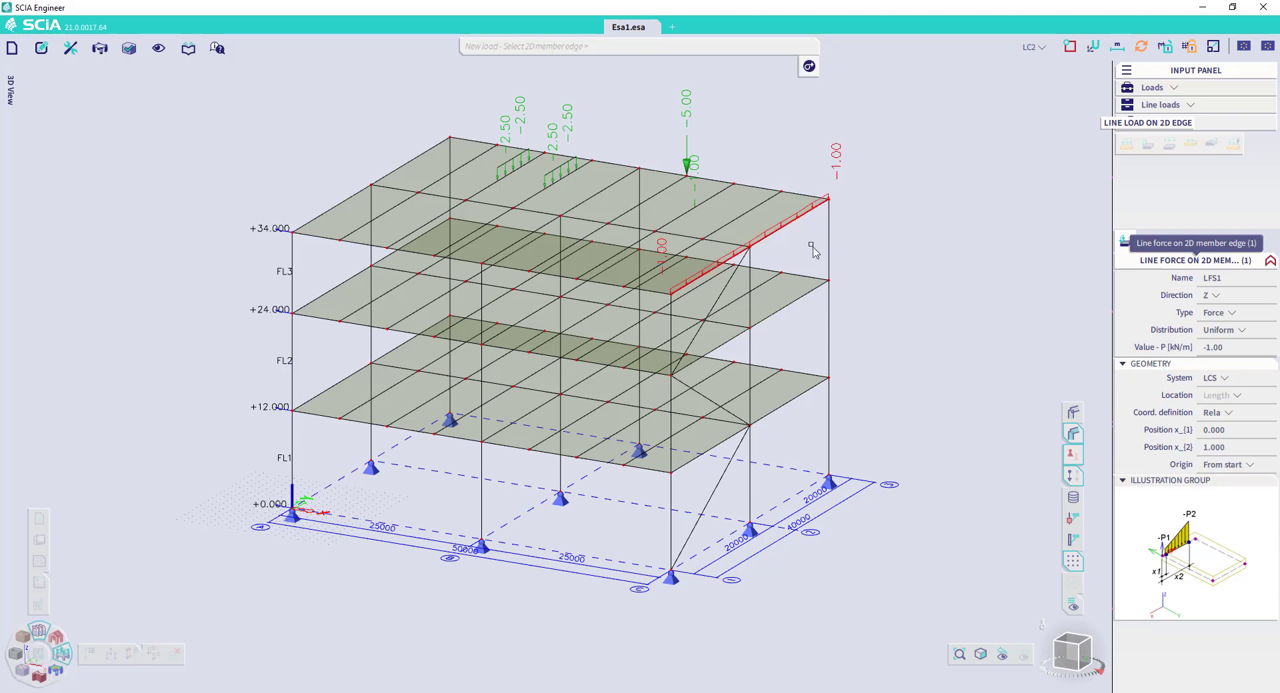
key("Escape")
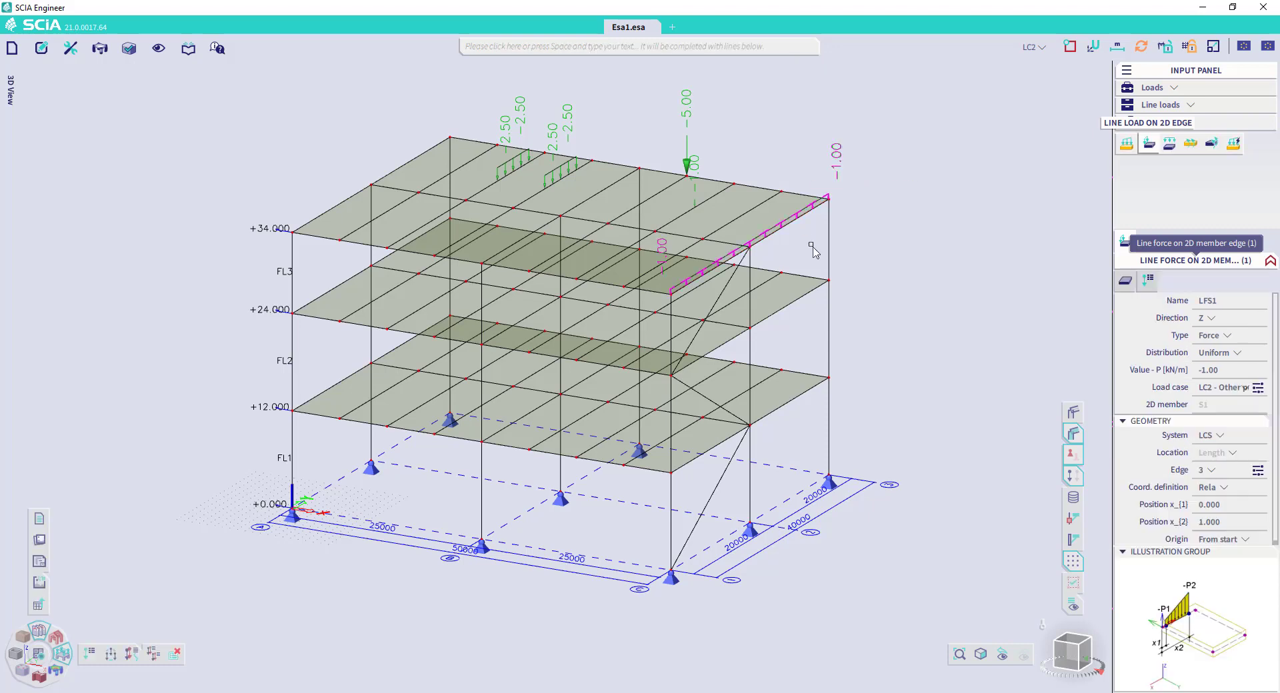
key("Escape")
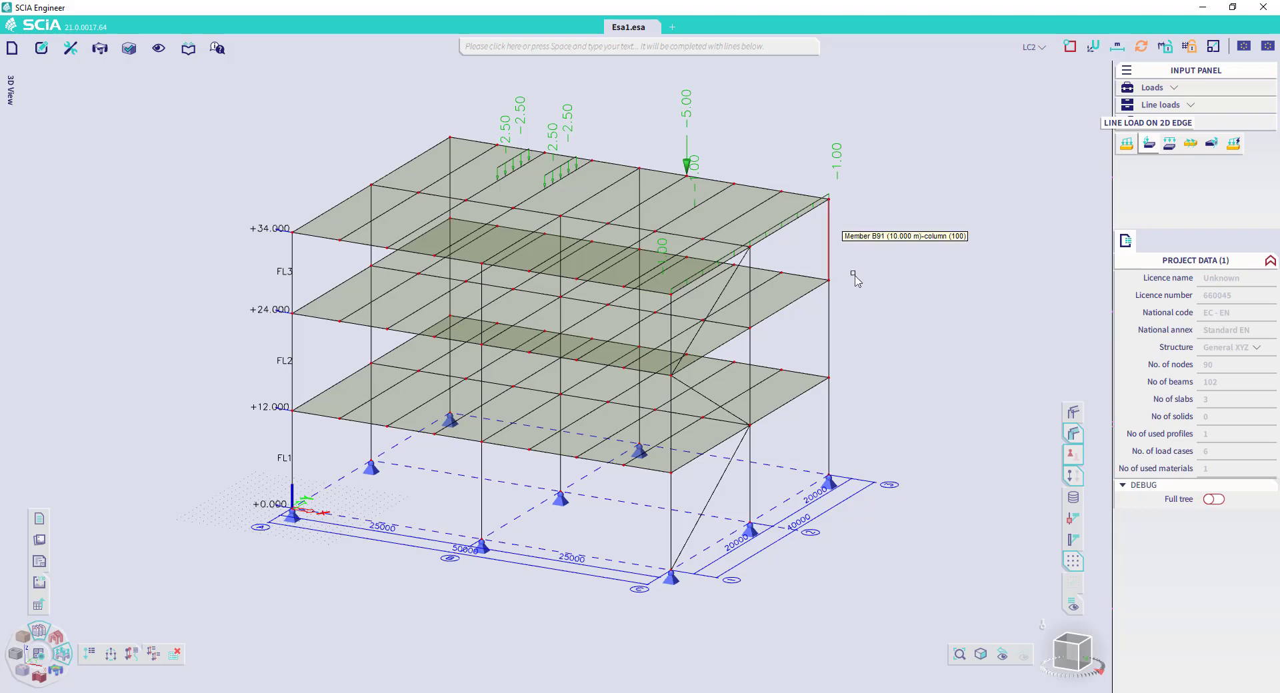
Step: Switch to the surface load category and apply a -2.5 kN/m² surface force in Z, LCS system, to the slab at level +24.000
left_click(1161, 105)
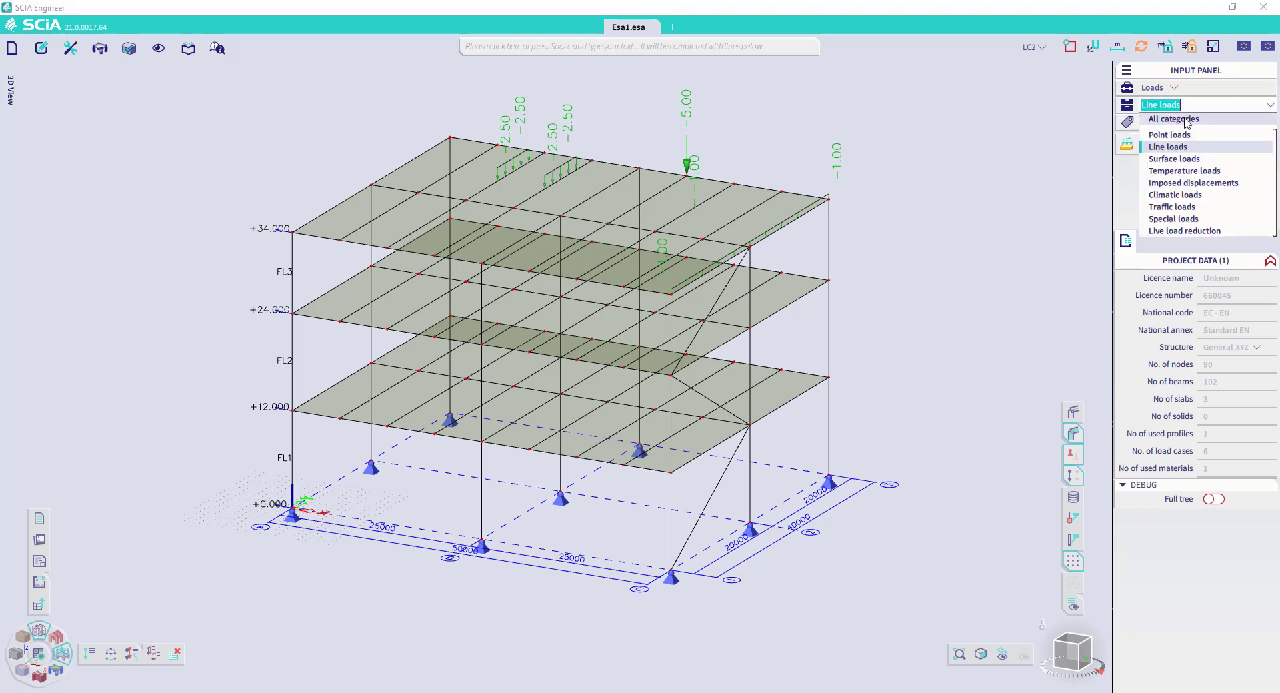
left_click(1173, 159)
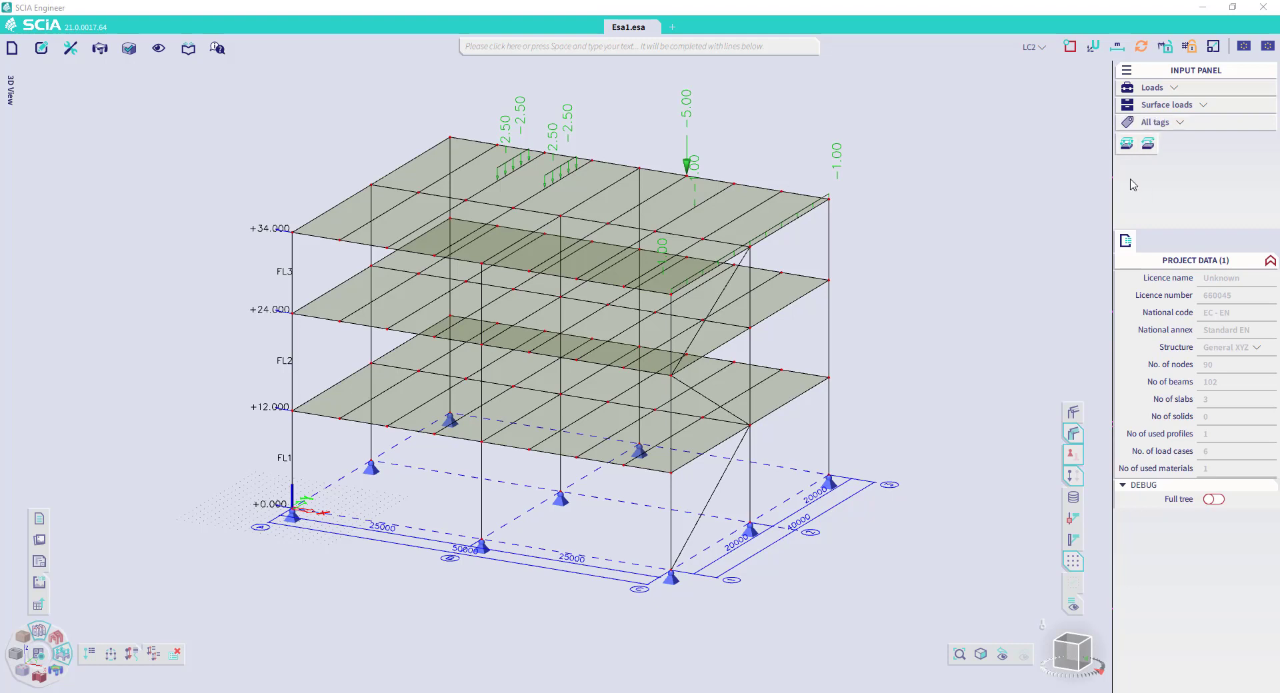
left_click(1128, 144)
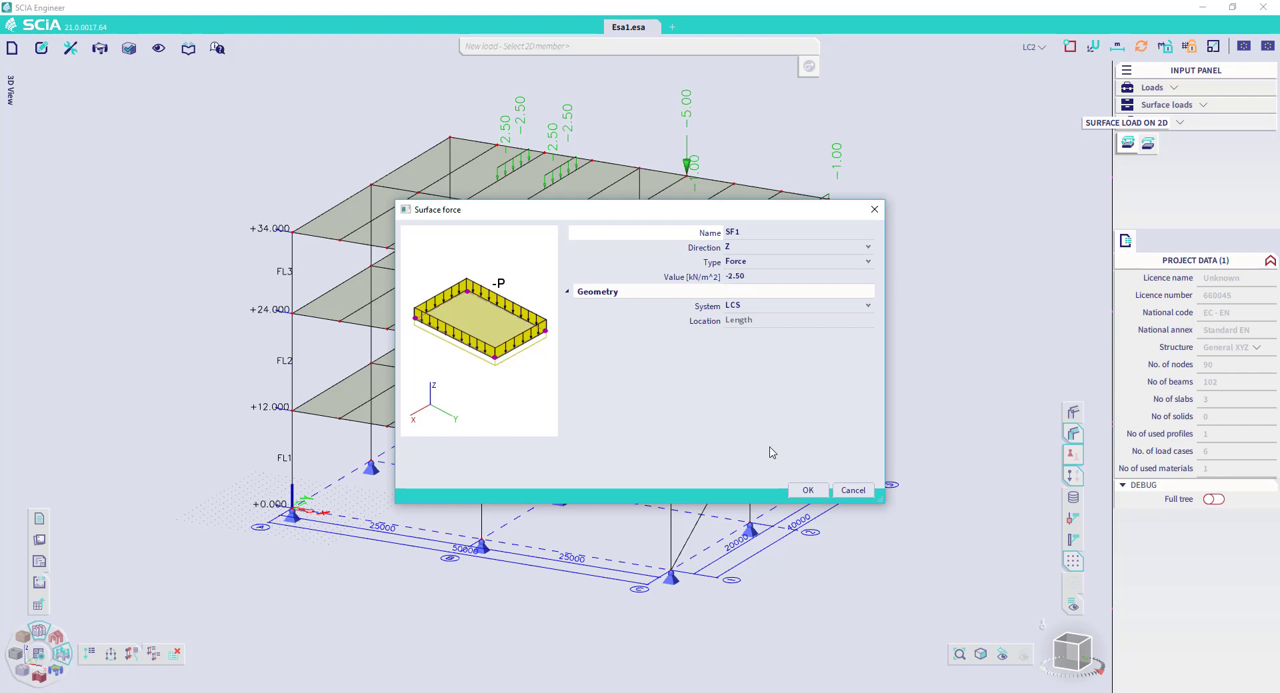
left_click(777, 311)
left_click(746, 329)
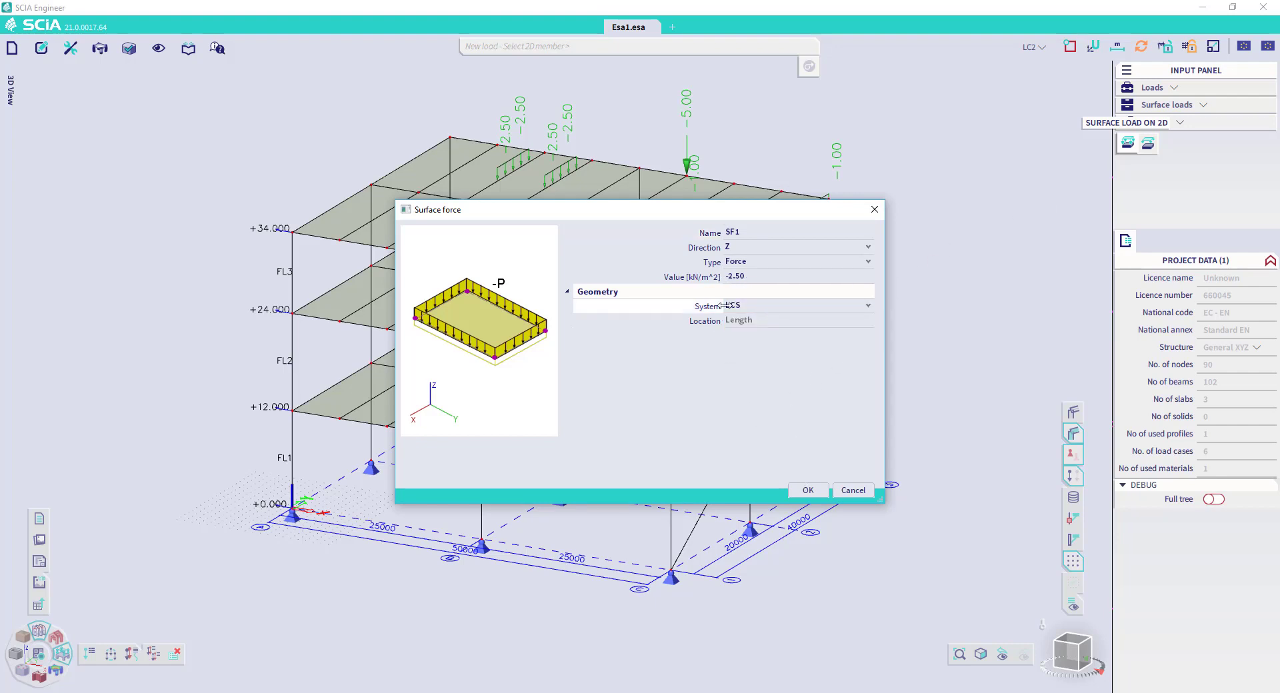
left_click(808, 491)
left_click(800, 302)
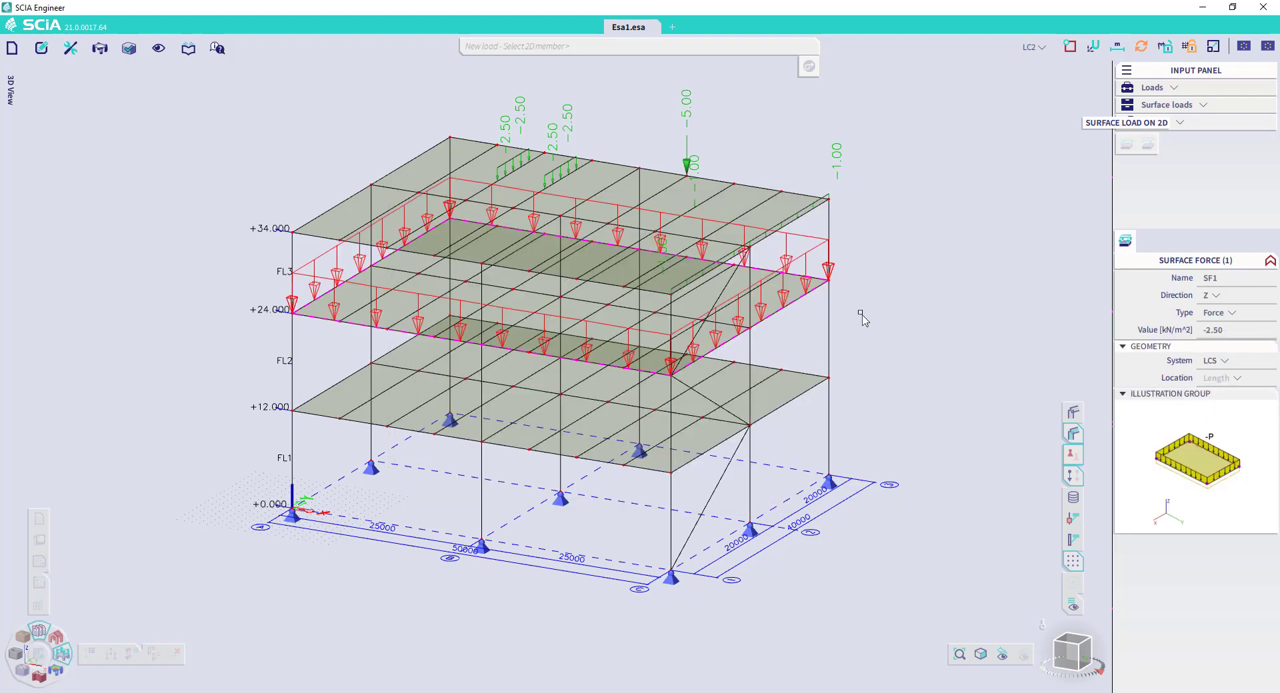
key("Escape")
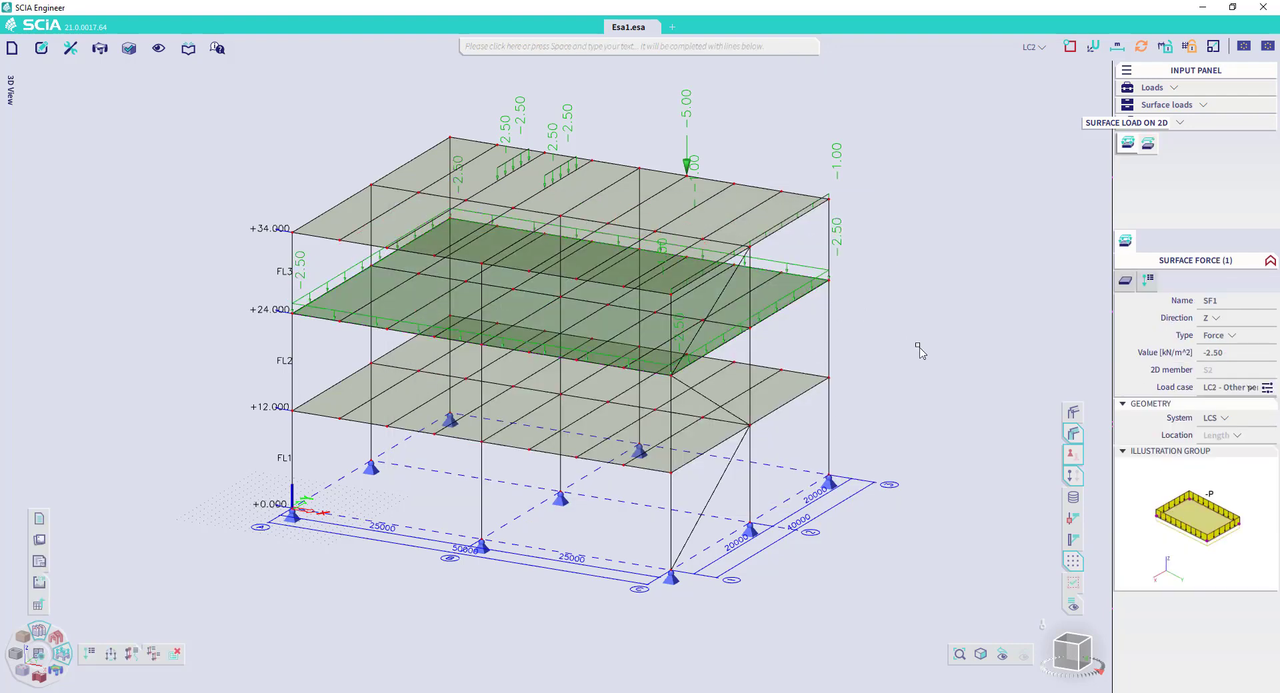